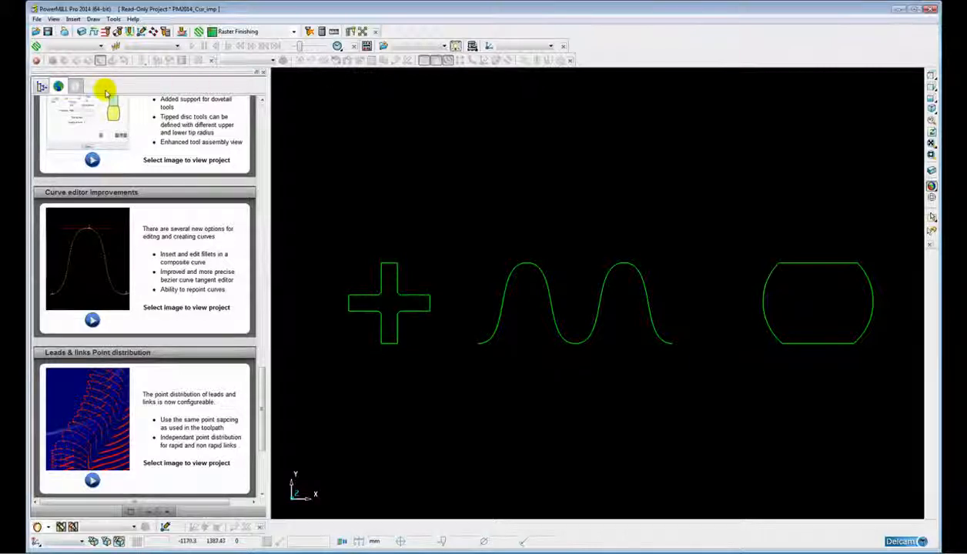
Step: Show the project tree and open pattern 1 for editing in the Curve Editor
click(42, 87)
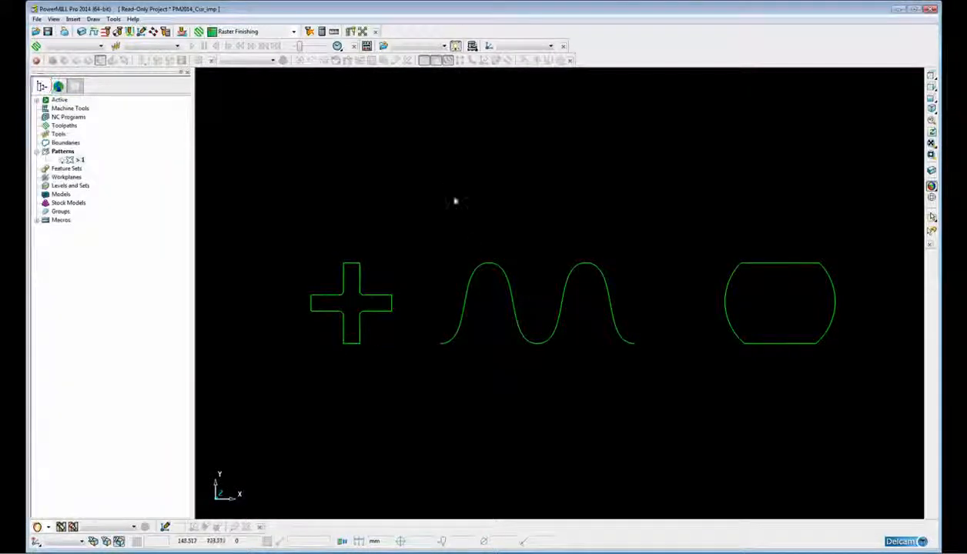
shift+middle_drag(421, 282, 476, 274)
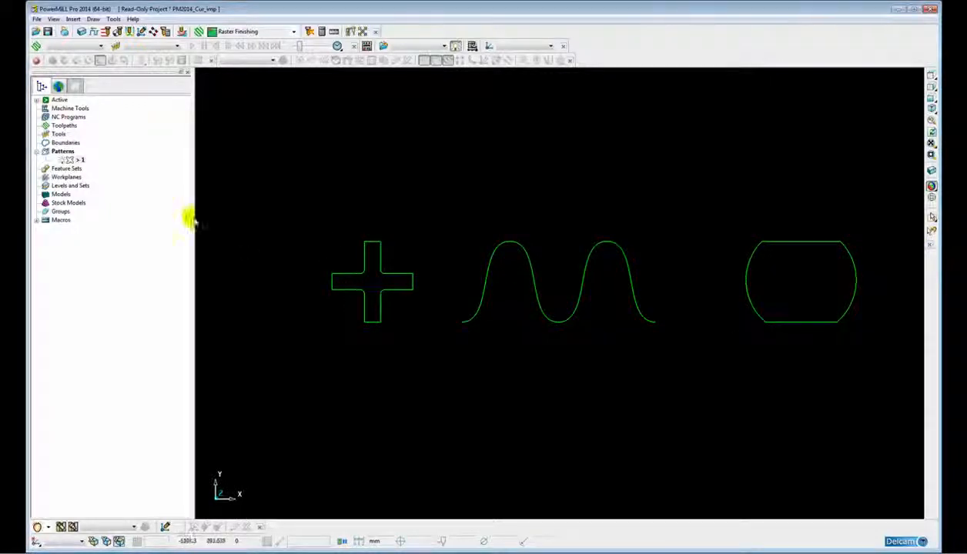
right_click(77, 160)
click(110, 185)
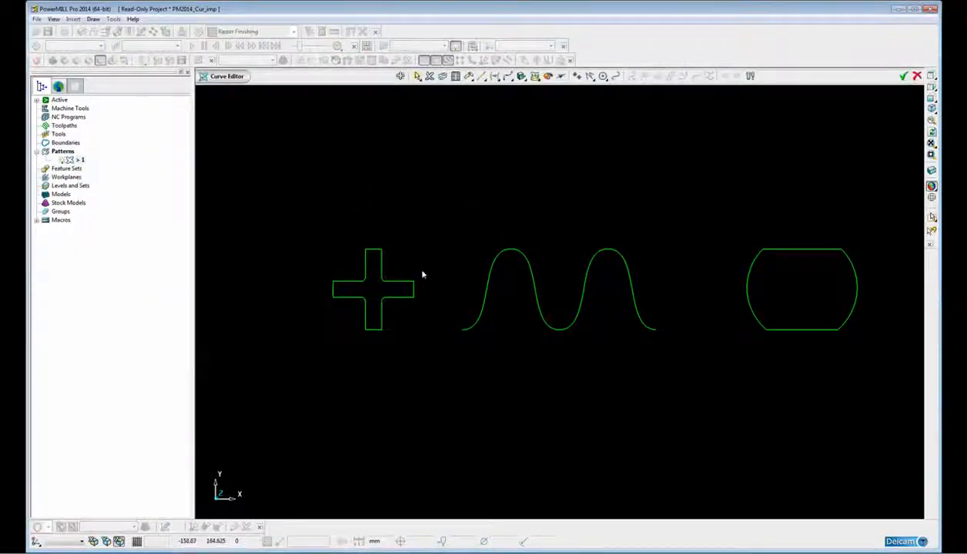
Step: Try to insert fillets on the single lower line of the cross's right arm
shift+middle_drag(401, 285, 593, 286)
scroll(580, 281, up, 3)
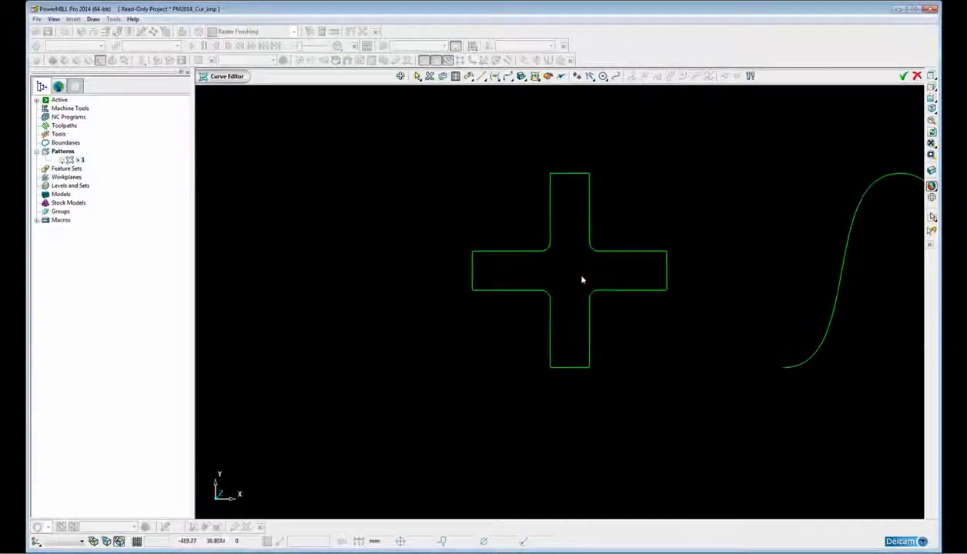
scroll(566, 299, up, 1)
scroll(560, 254, up, 1)
shift+middle_drag(561, 226, 548, 240)
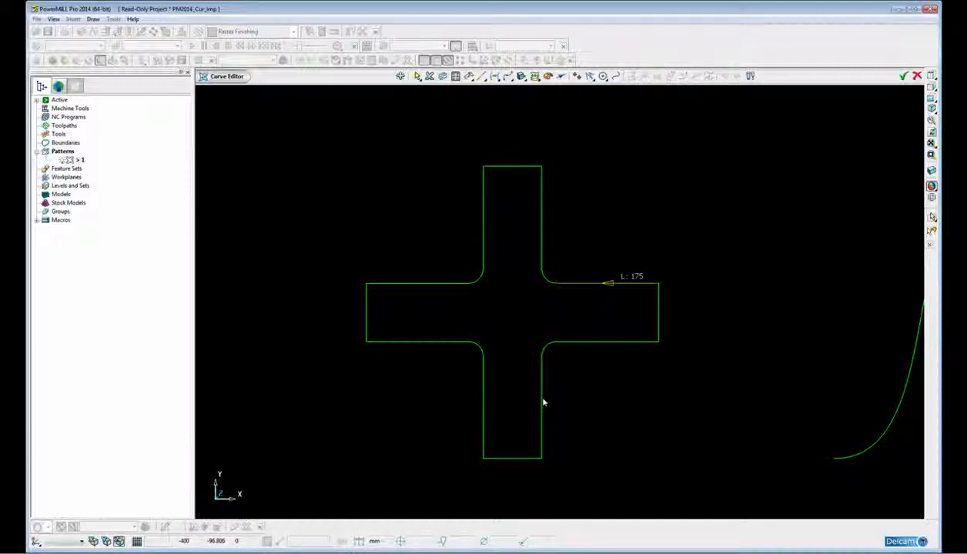
click(610, 341)
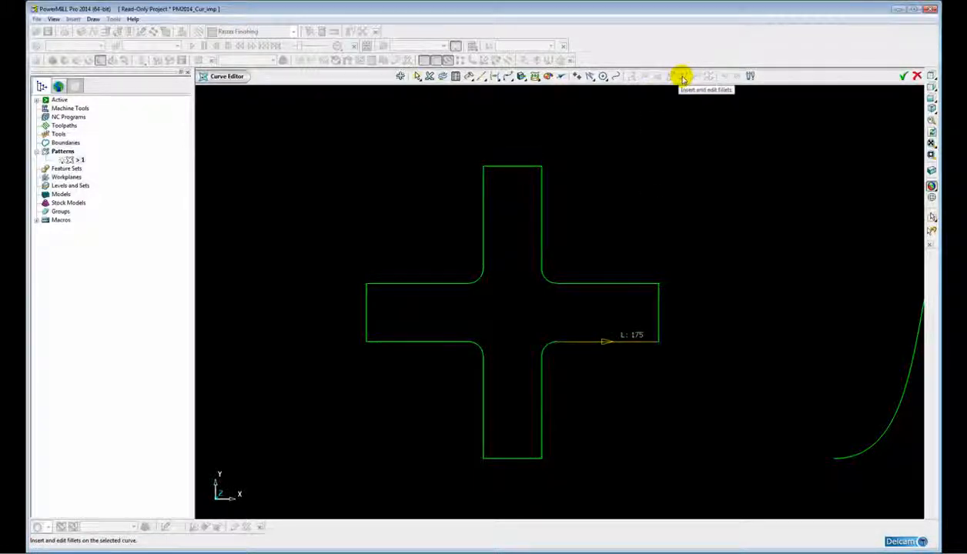
click(683, 78)
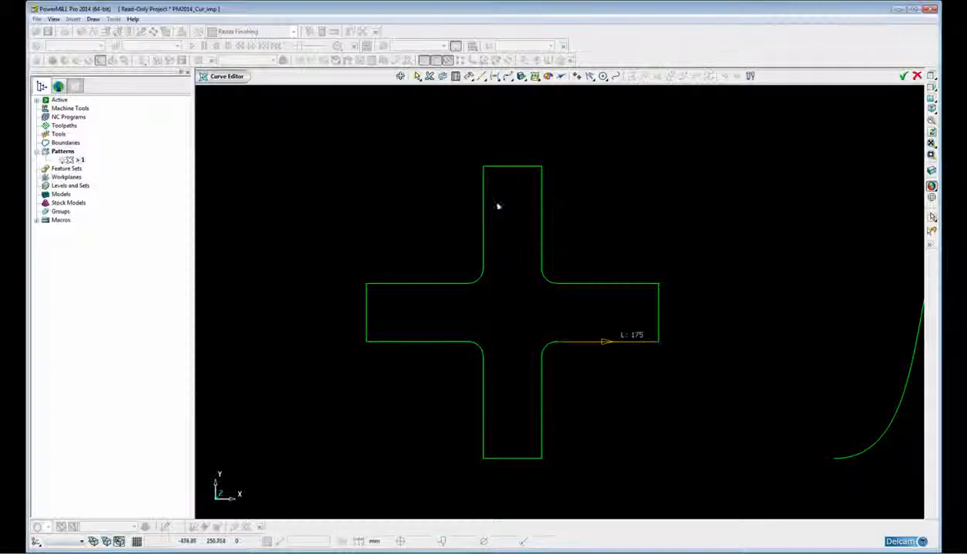
Step: Select every segment of the cross, merge them into one curve, and clear the selection
drag(356, 145, 694, 479)
mouse_move(495, 78)
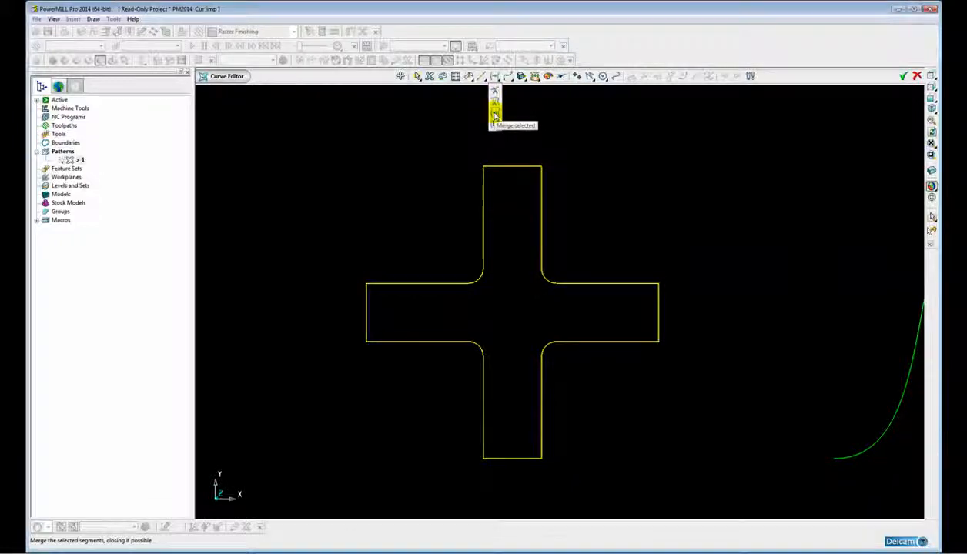
click(494, 99)
click(537, 141)
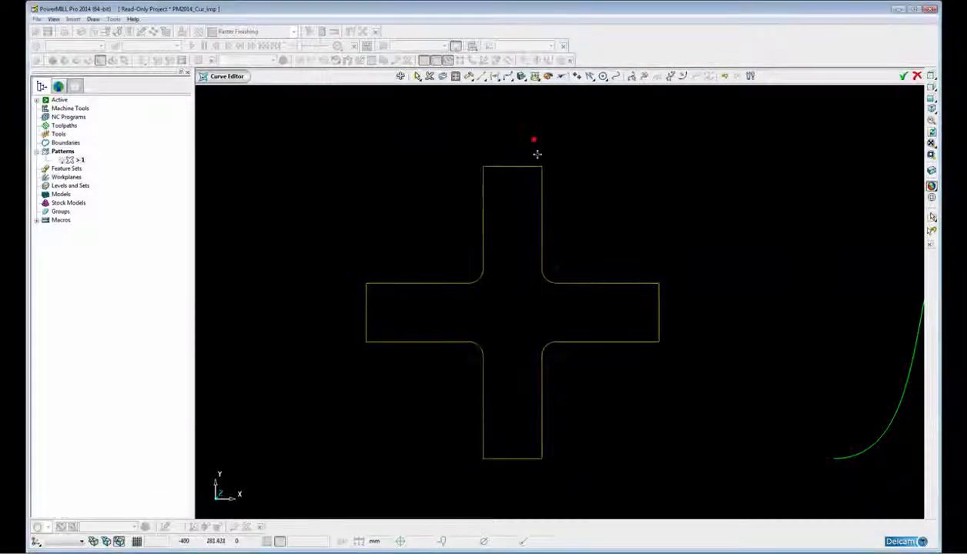
right_click(540, 214)
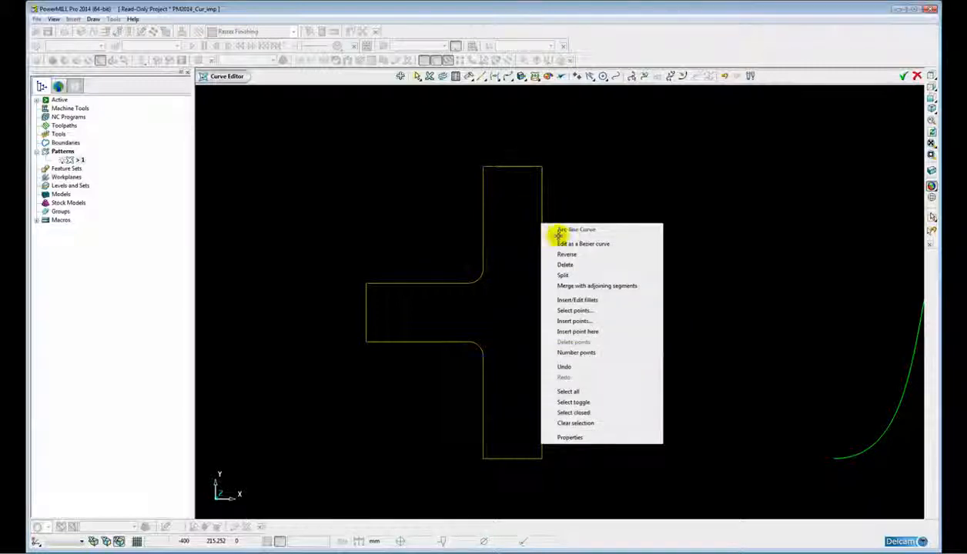
click(609, 180)
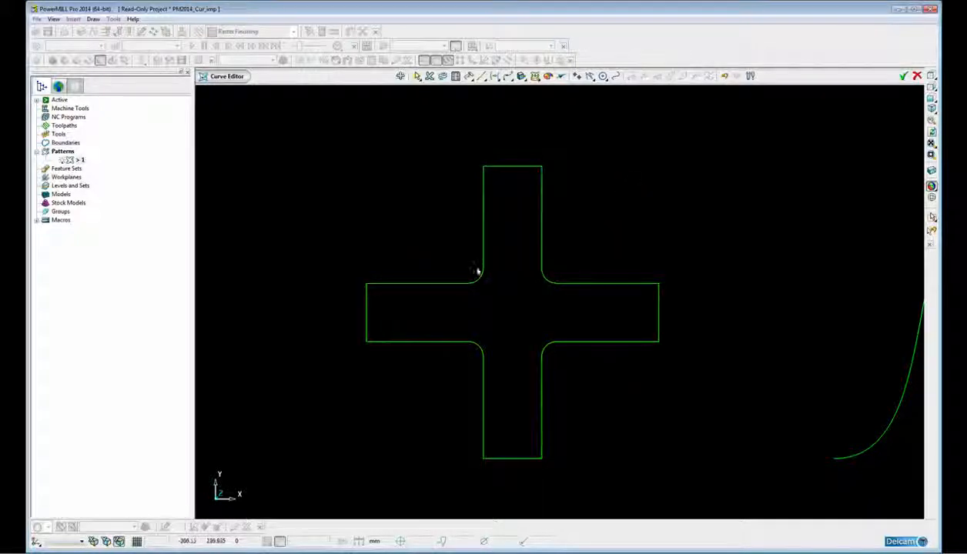
Step: Start Insert and Edit Fillets on the merged cross curve and set the radius for the selected points to 15
click(541, 229)
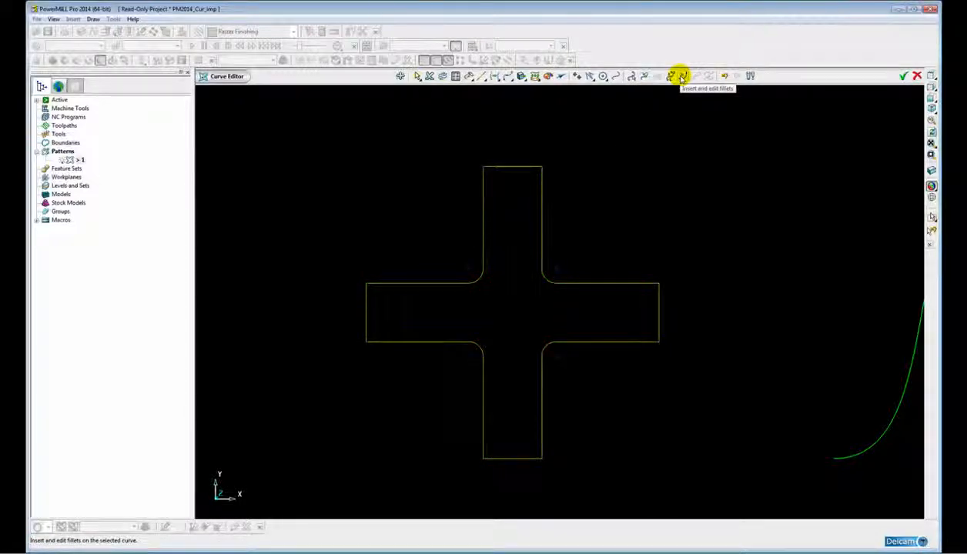
click(682, 77)
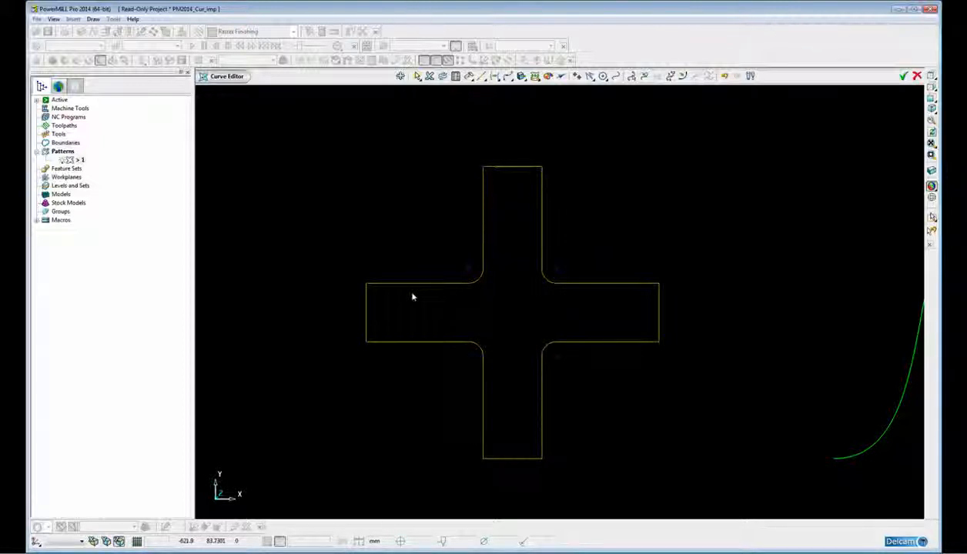
click(683, 76)
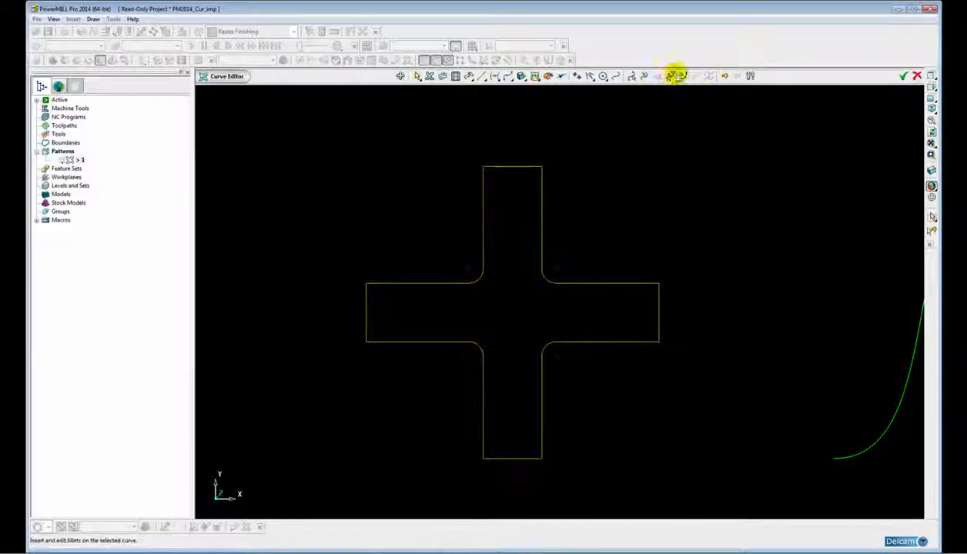
click(683, 75)
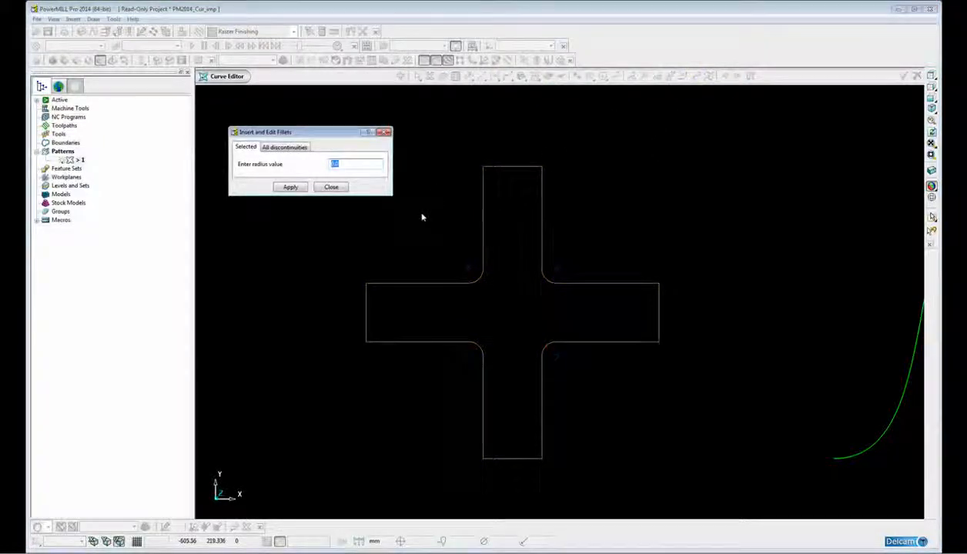
click(367, 169)
click(346, 187)
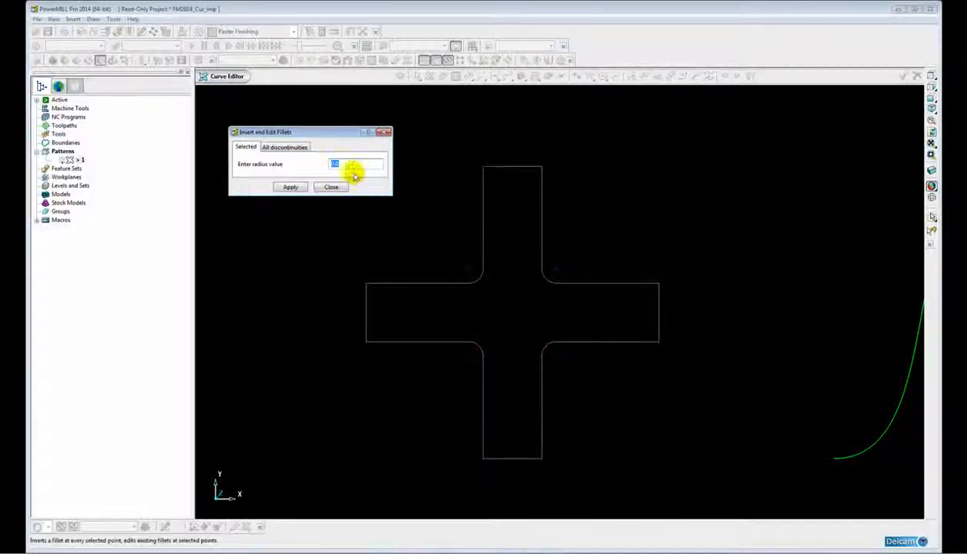
drag(353, 164, 327, 165)
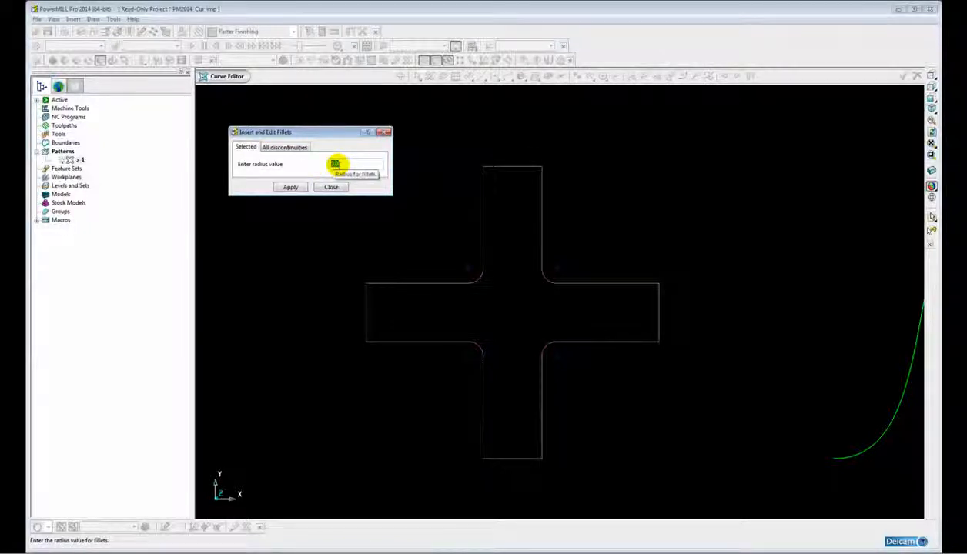
text(15.0)
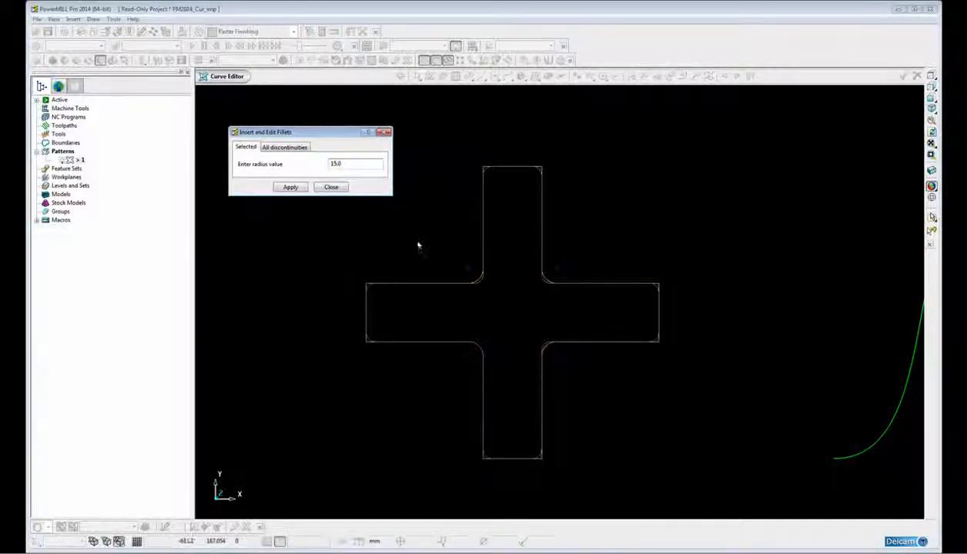
Step: Inspect the fillet preview on the cross and switch the fillets to all discontinuities
scroll(444, 289, up, 2)
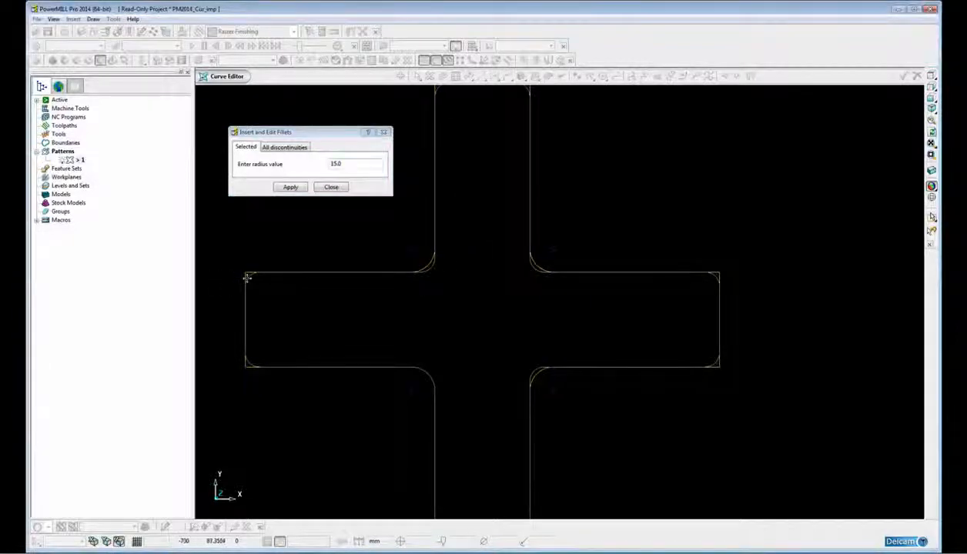
scroll(556, 297, up, 3)
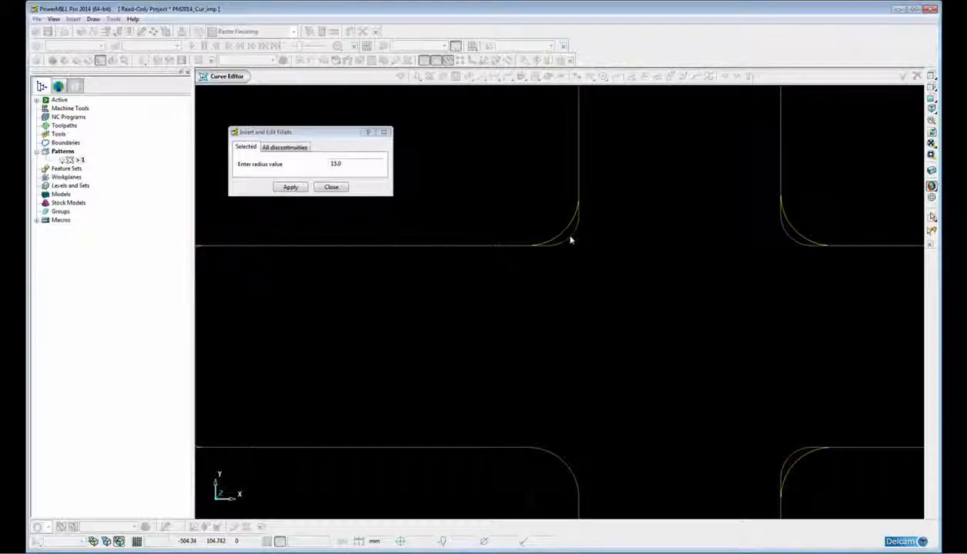
scroll(568, 231, down, 5)
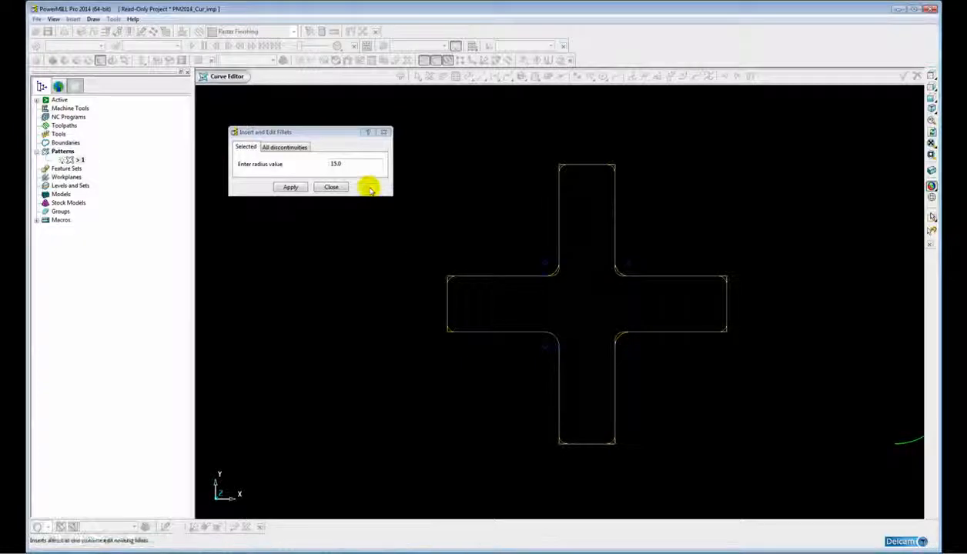
scroll(478, 272, up, 1)
scroll(477, 272, up, 2)
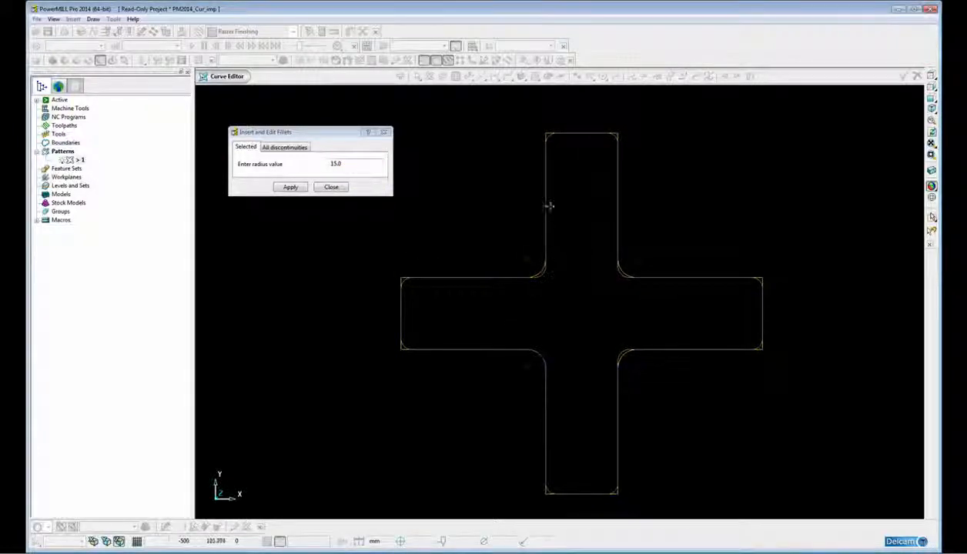
click(276, 148)
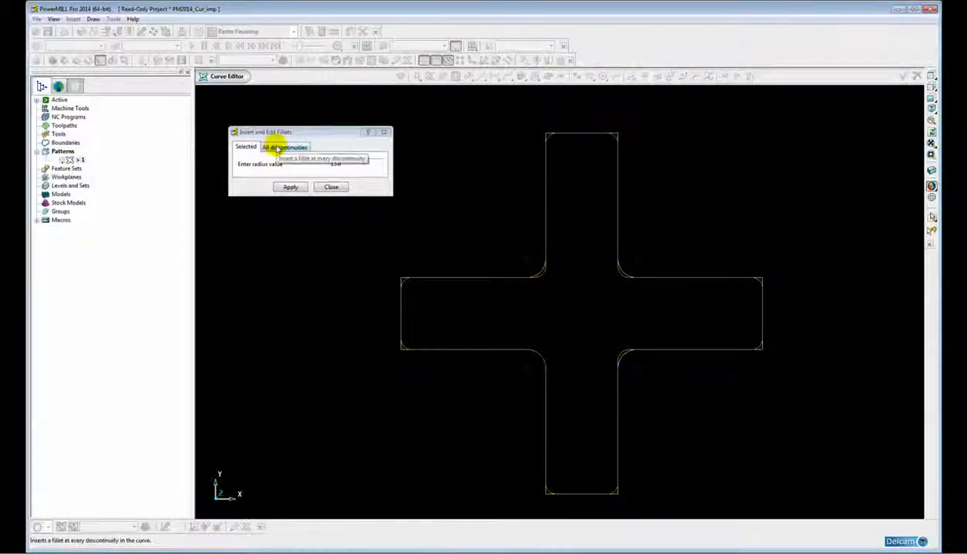
click(275, 147)
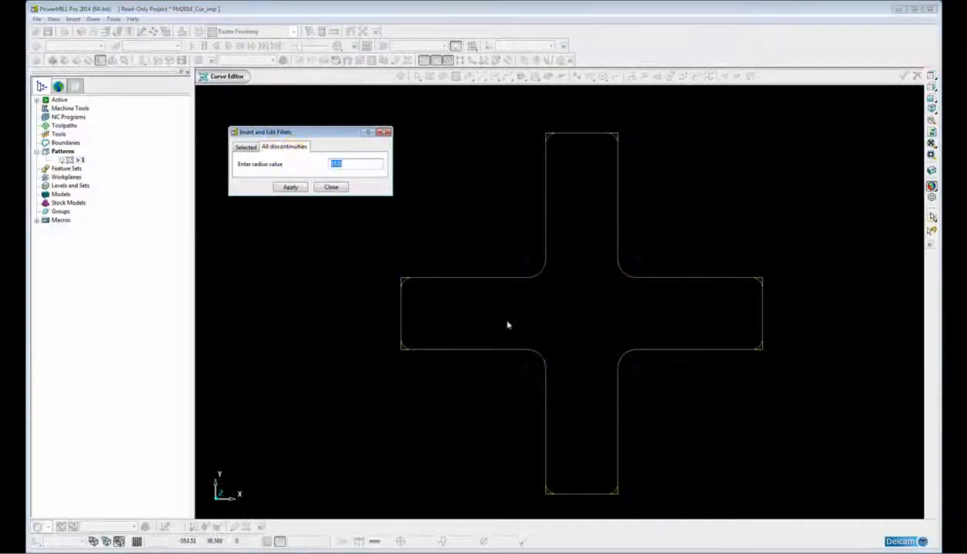
scroll(501, 321, up, 3)
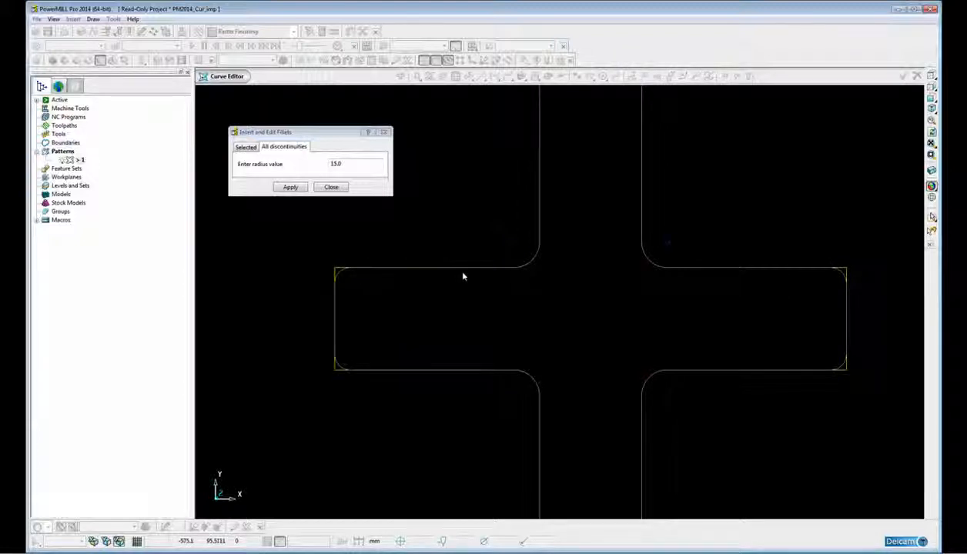
shift+middle_drag(467, 286, 514, 287)
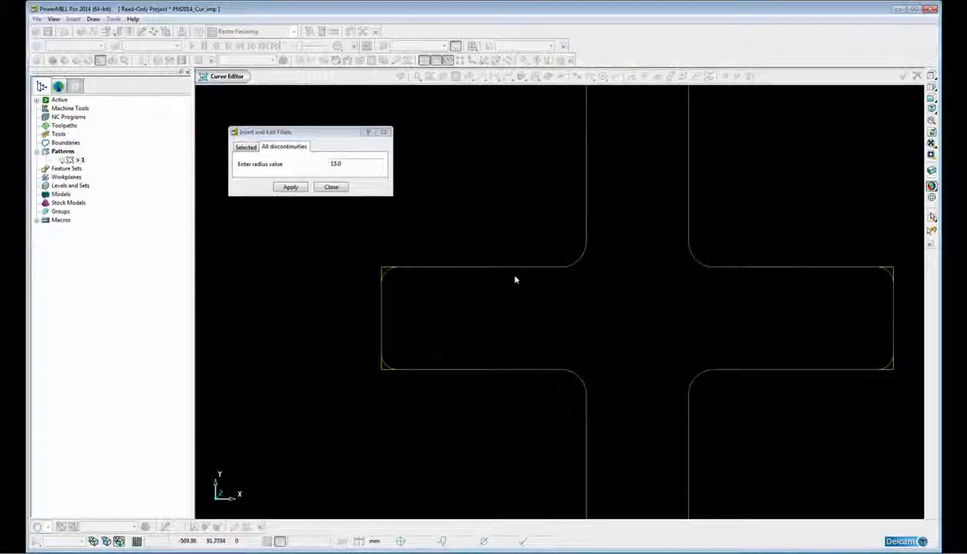
Step: Set the fillet radius for all discontinuities of the cross to 30
drag(343, 163, 321, 168)
text(30)
key(Return)
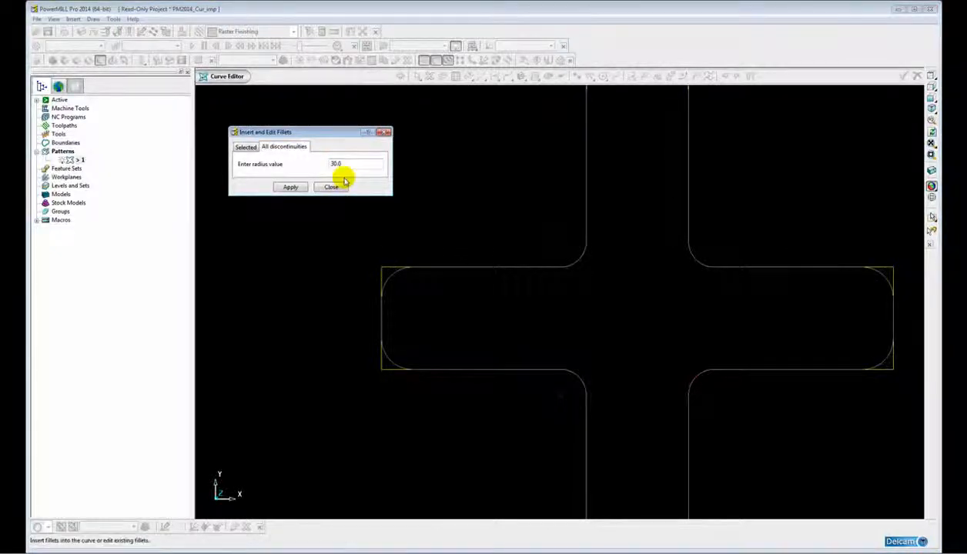
mouse_move(481, 265)
ctrl+middle_down()
mouse_move(484, 295)
mouse_move(492, 287)
mouse_move(478, 278)
mouse_move(485, 284)
ctrl+middle_up()
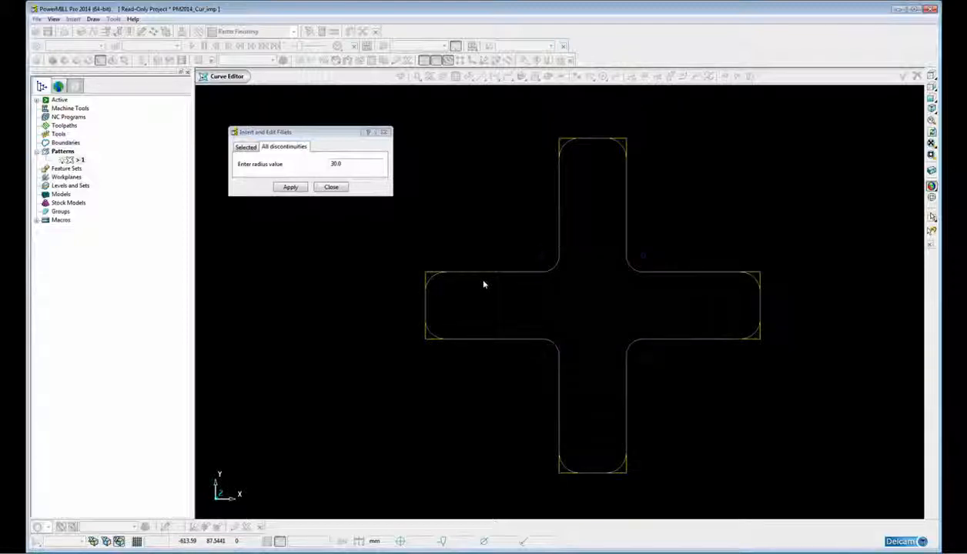
Step: Switch to fillets at selected points, pick the existing fillet at the cross's upper-left inner corner, and set its radius to 6
click(244, 147)
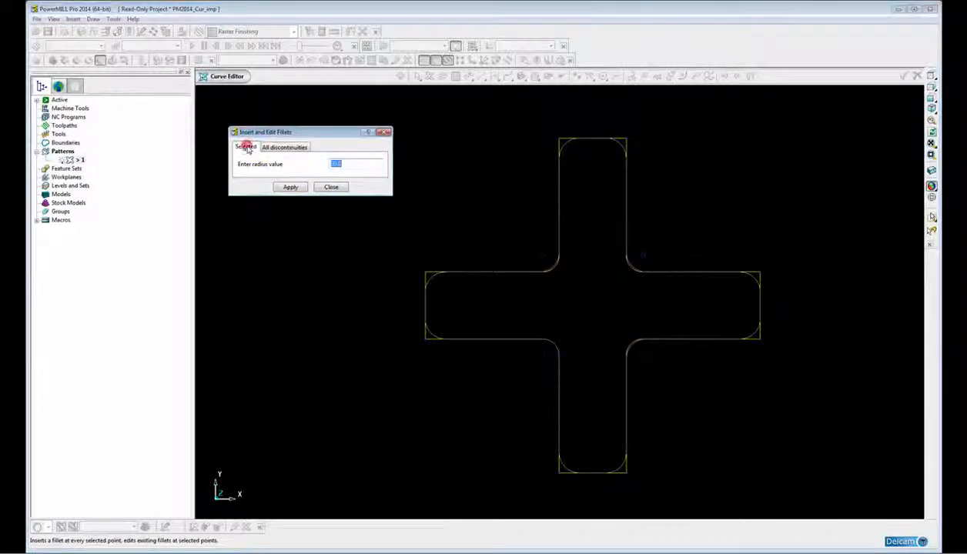
click(428, 272)
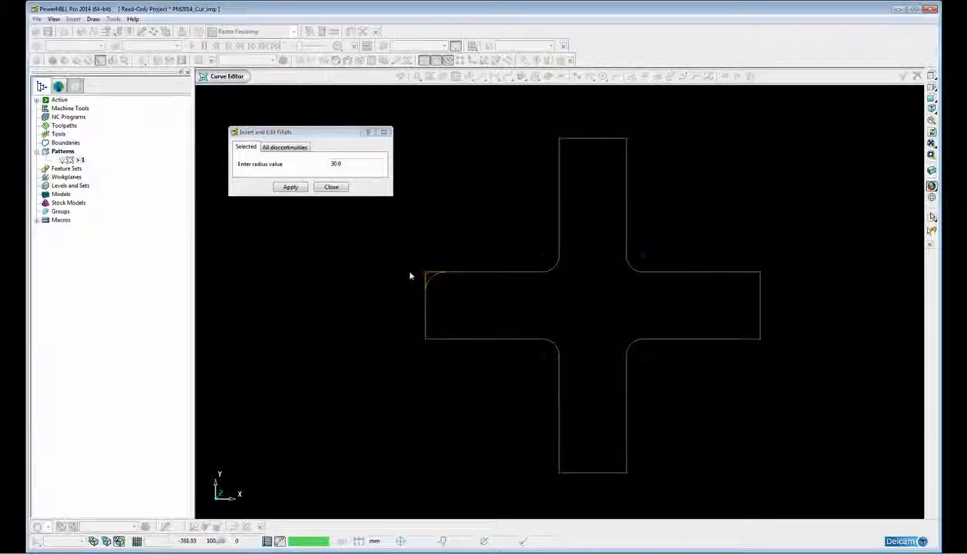
click(546, 255)
double_click(345, 164)
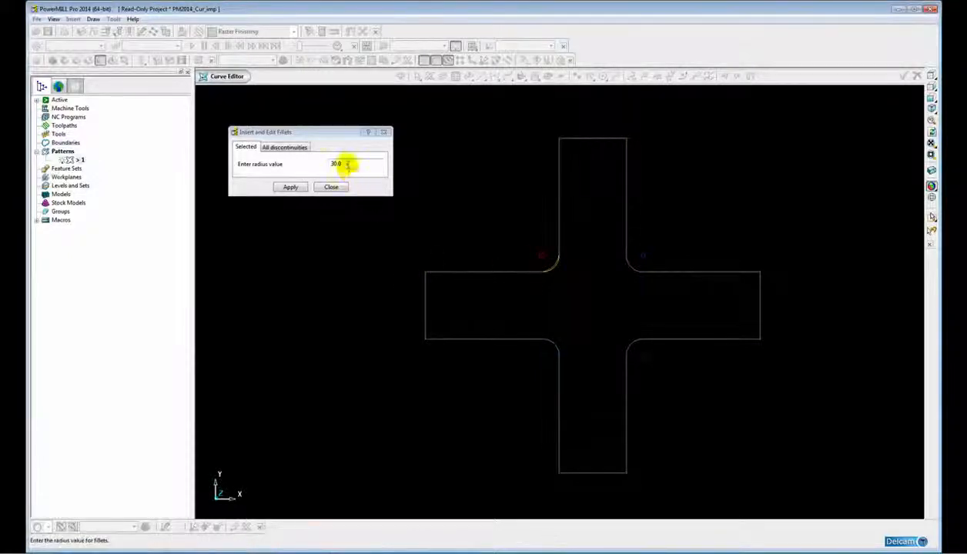
text(6)
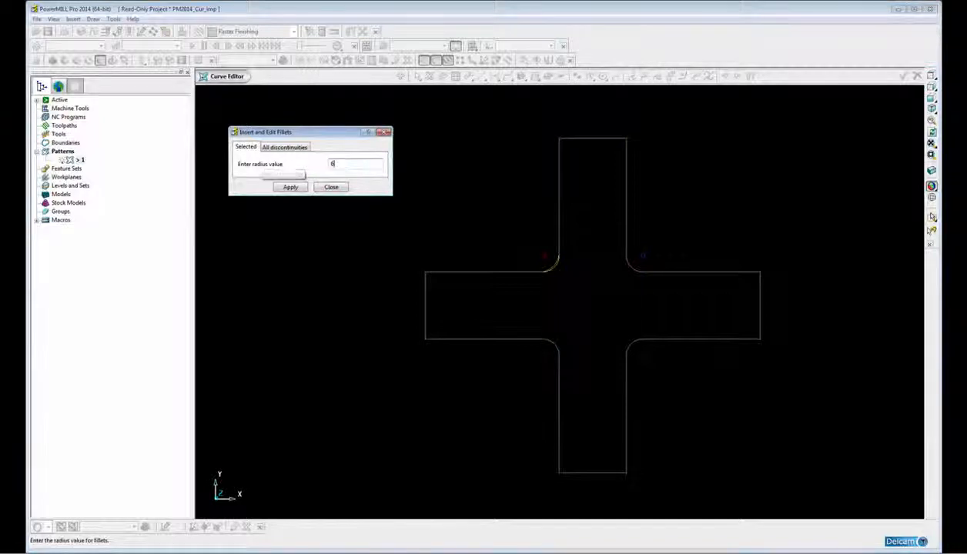
key(Return)
scroll(431, 272, up, 5)
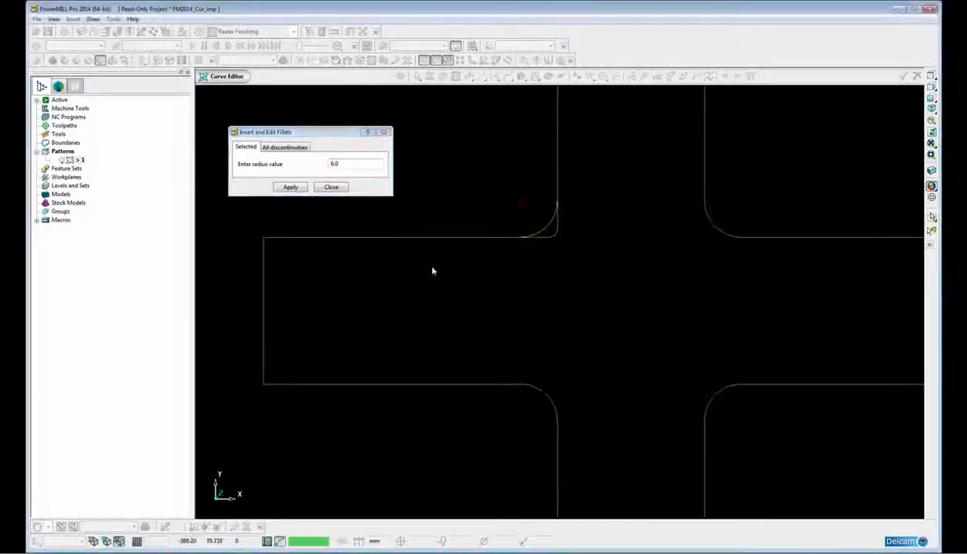
Step: Select the two outer corners of the cross's left arm for fillets of radius 6
click(369, 274)
click(368, 419)
click(333, 163)
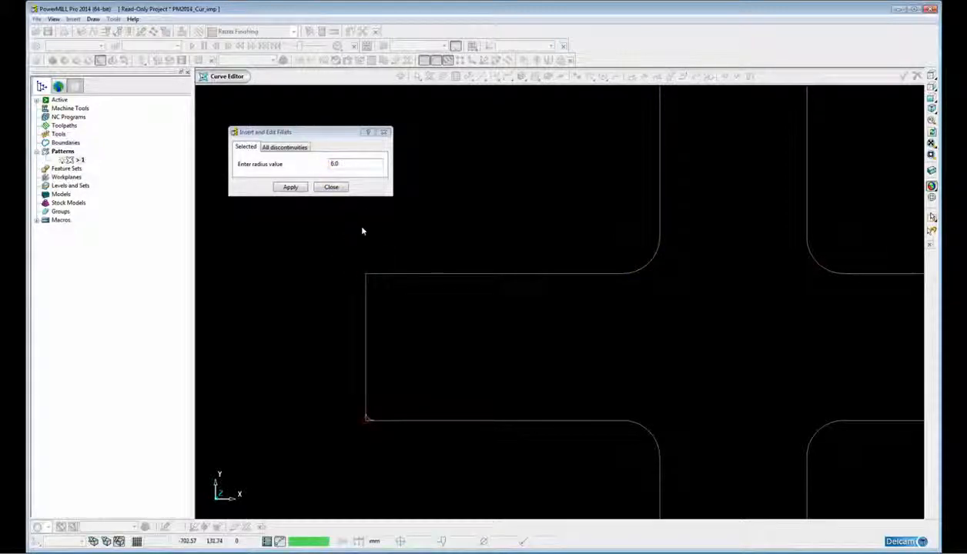
click(368, 272)
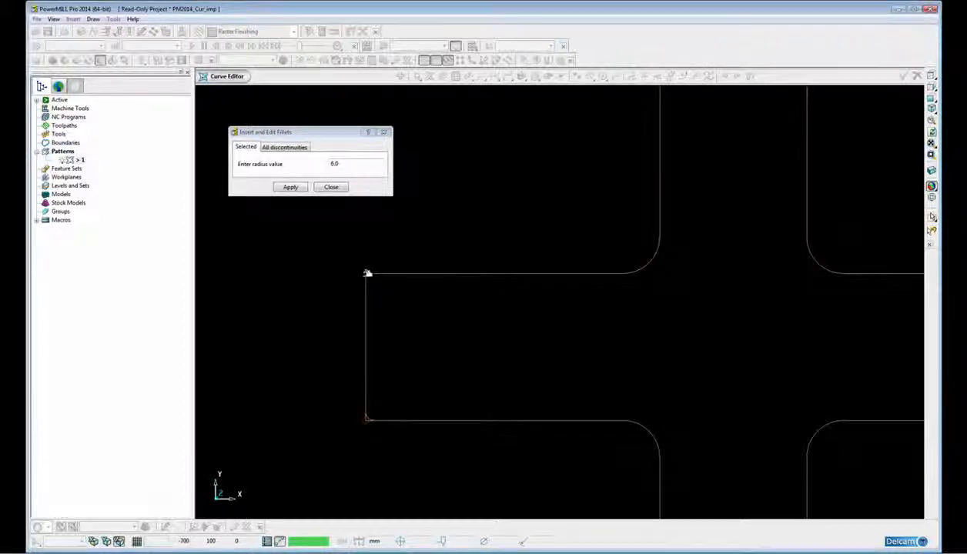
Step: Select the four existing fillets at the cross's inner corners to preview them with radius 6
click(624, 237)
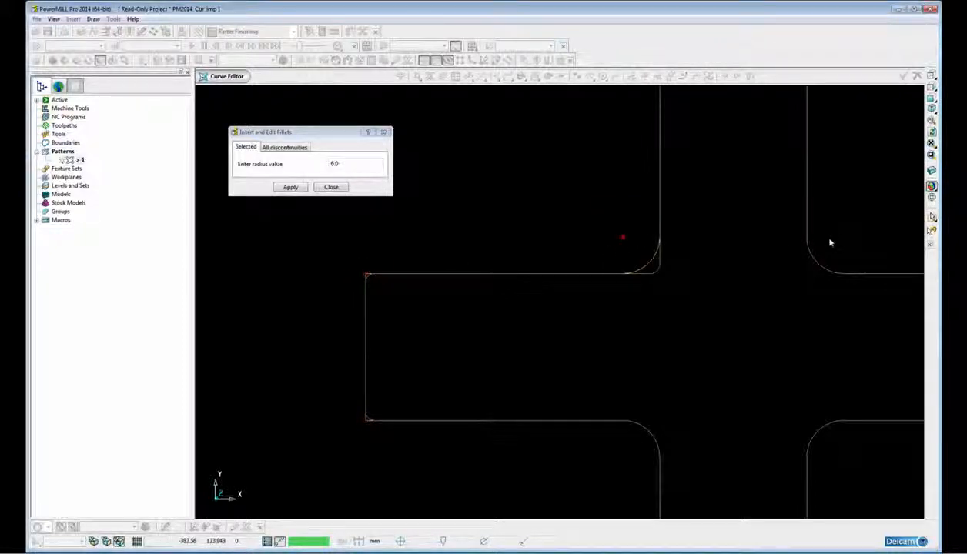
click(843, 237)
click(625, 458)
click(845, 456)
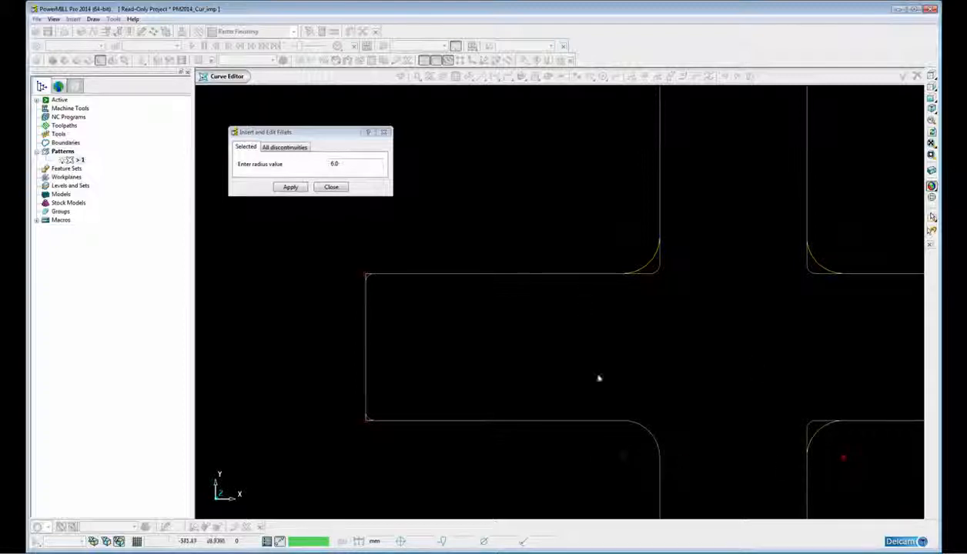
click(623, 455)
scroll(620, 378, down, 4)
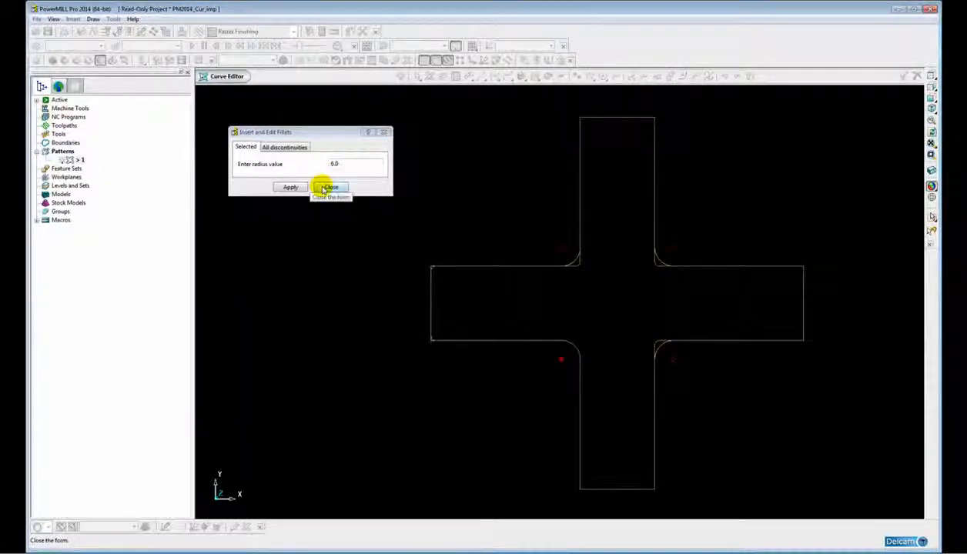
Step: Apply fillets of radius 40 to all discontinuities of the cross and finish fillet editing
click(271, 146)
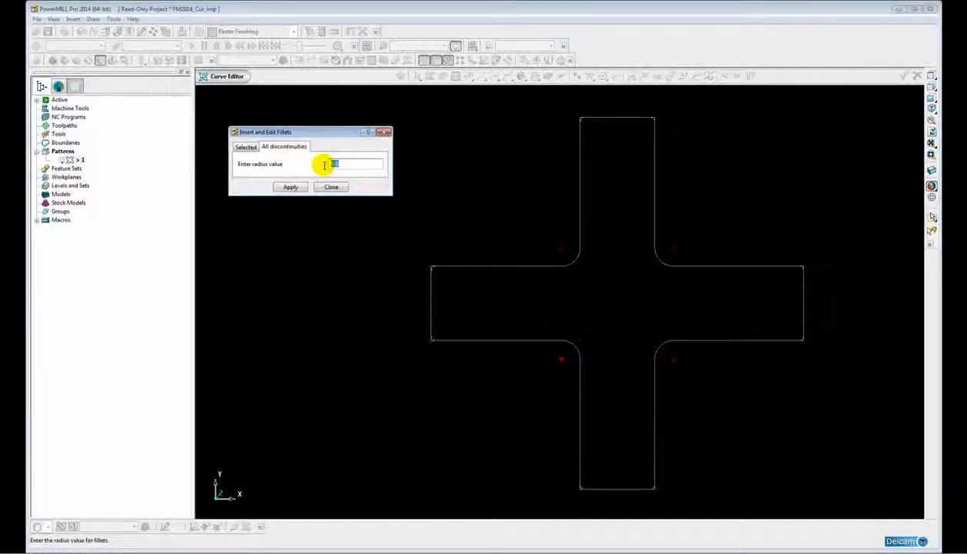
text(40)
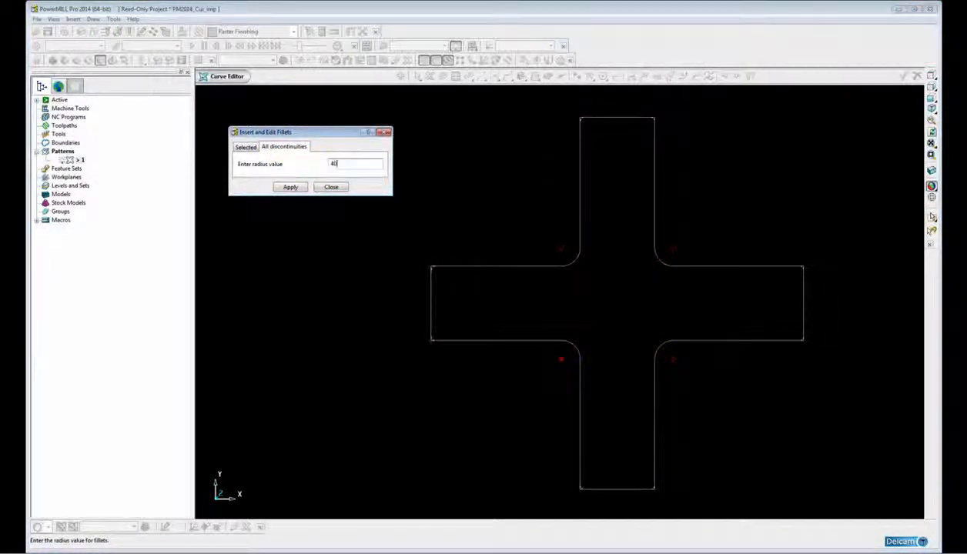
key(Return)
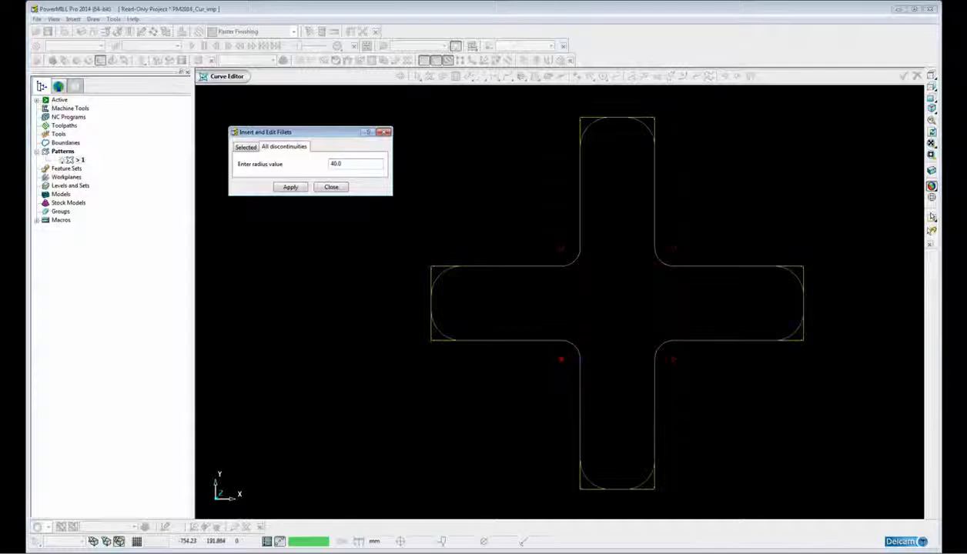
click(289, 189)
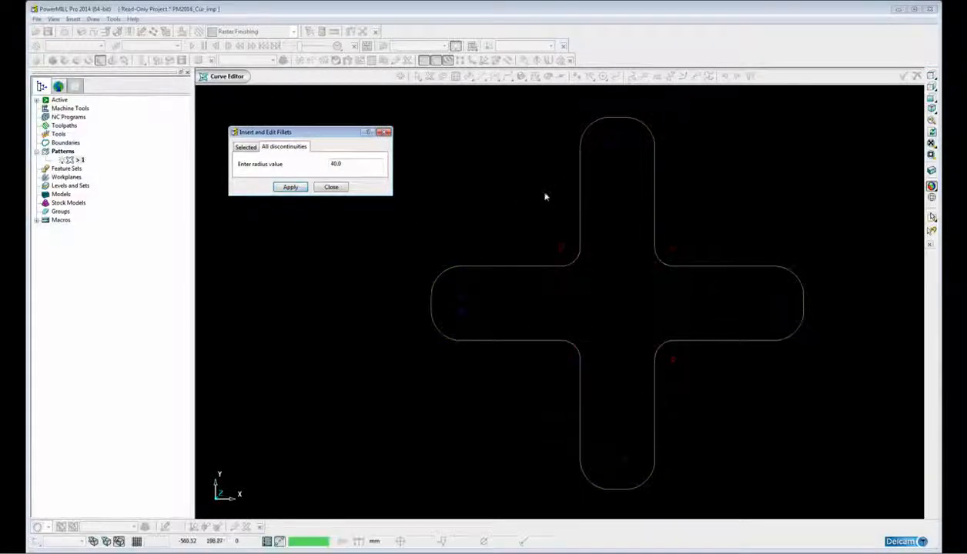
click(328, 188)
Step: Select the wave-shaped curve and the point at its first peak
scroll(722, 265, down, 5)
shift+middle_drag(754, 287, 253, 274)
shift+middle_drag(457, 283, 382, 281)
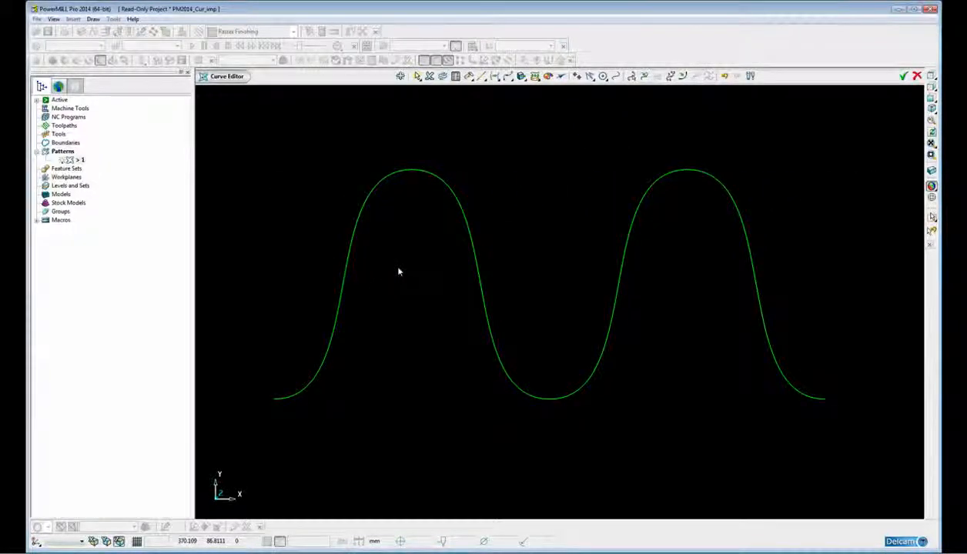
click(438, 178)
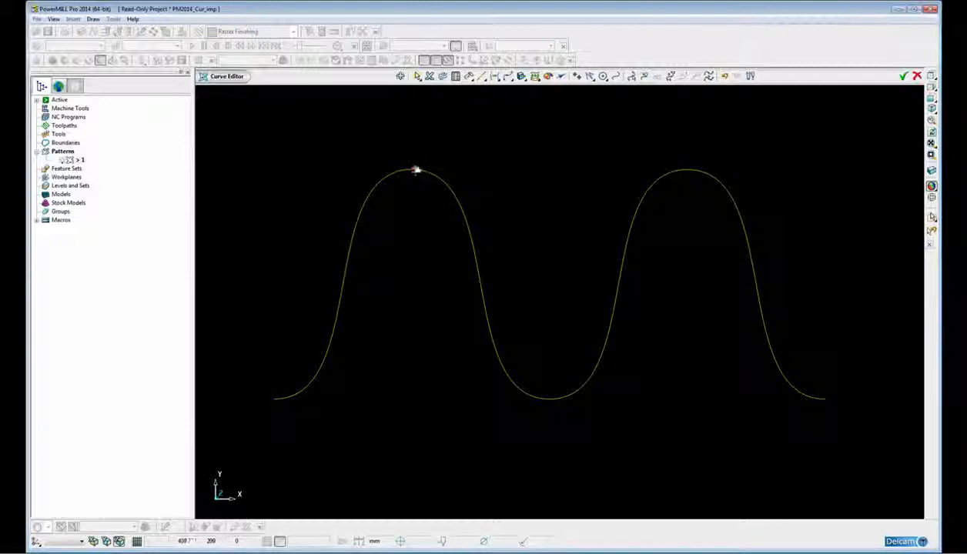
click(414, 170)
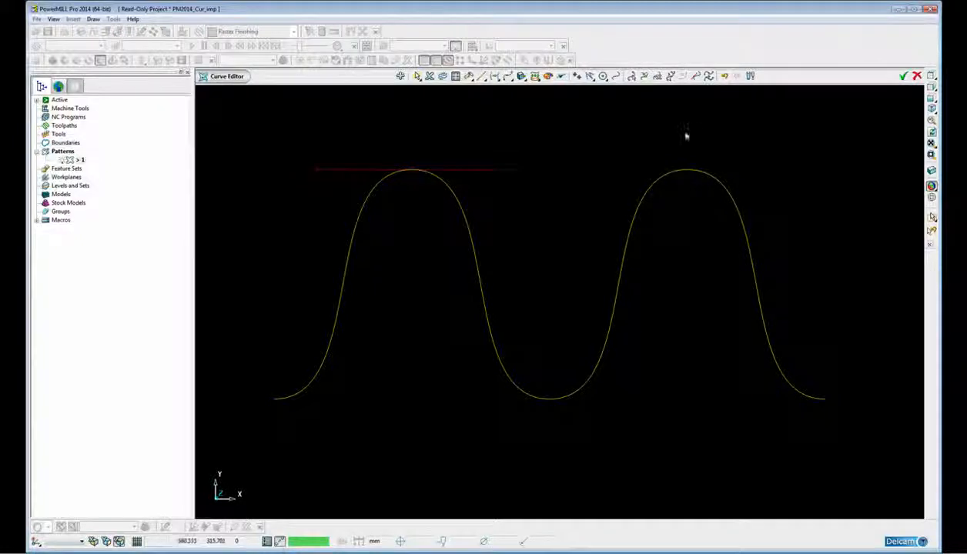
Step: Try pulling both tangent handles at the wave's first peak outward and upward, and undo these tangent edits
click(695, 76)
drag(511, 168, 567, 135)
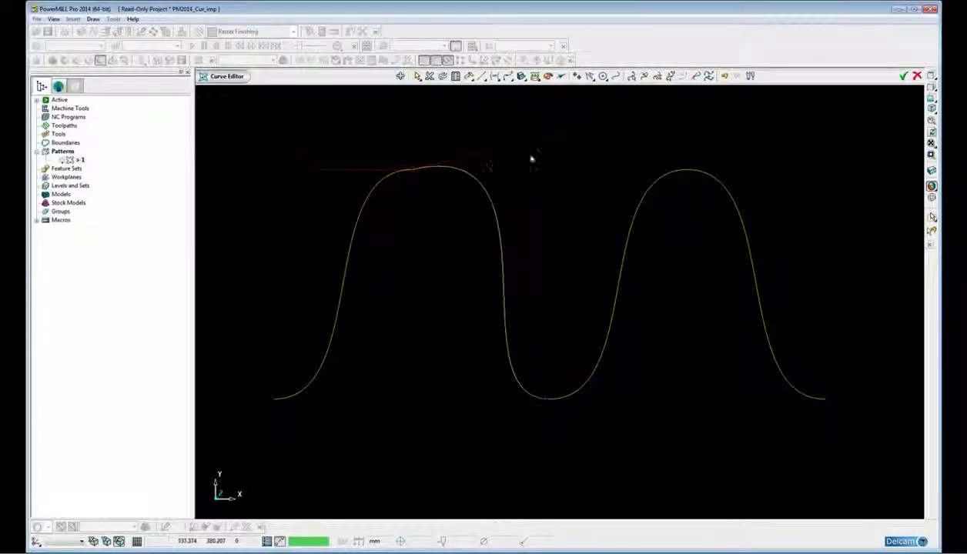
drag(319, 169, 275, 143)
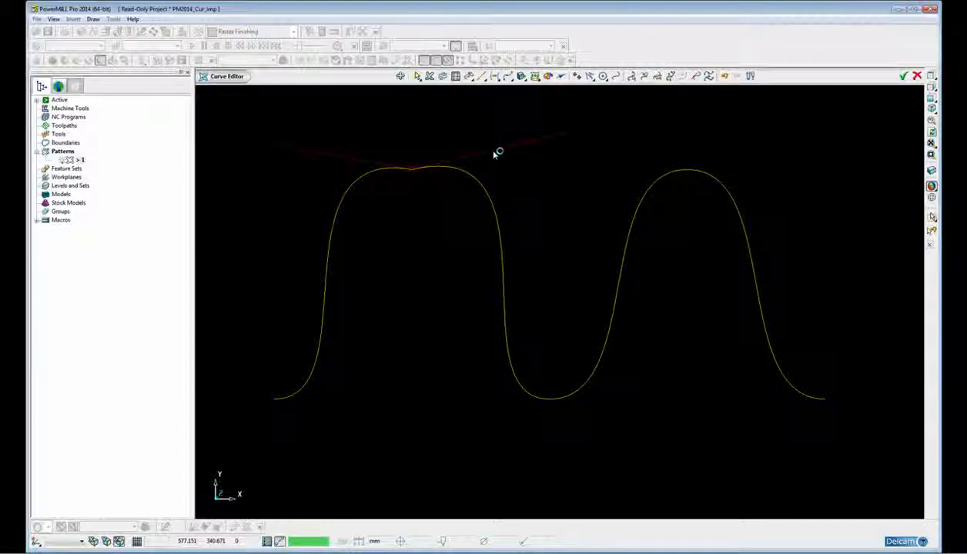
click(708, 76)
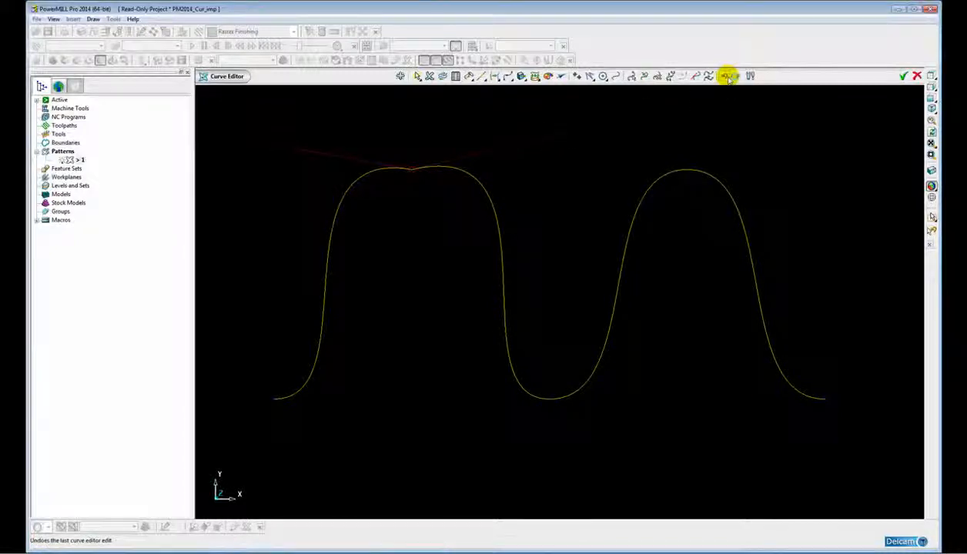
Step: Open the Tangent Editor for the wave's first peak and set the Before and After magnitude scale to 1.5
click(415, 170)
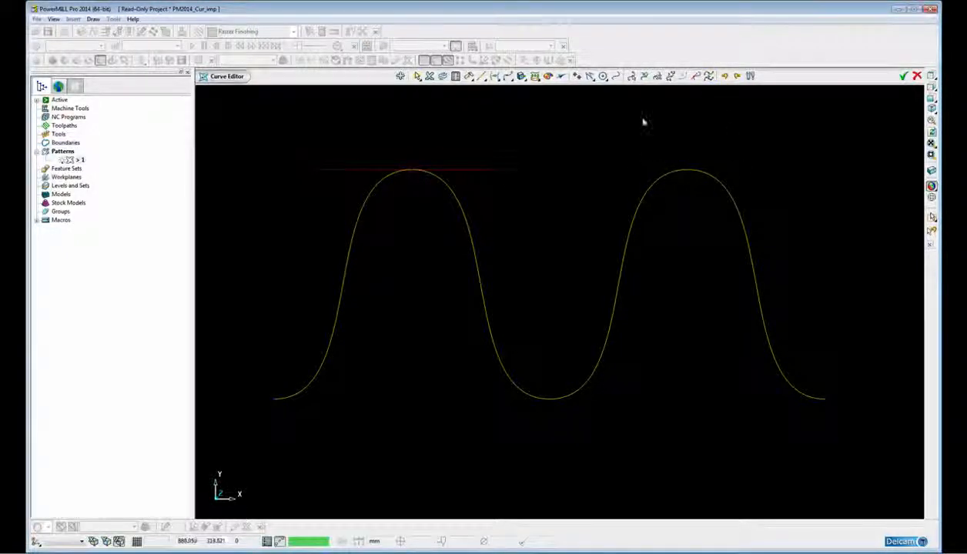
click(694, 76)
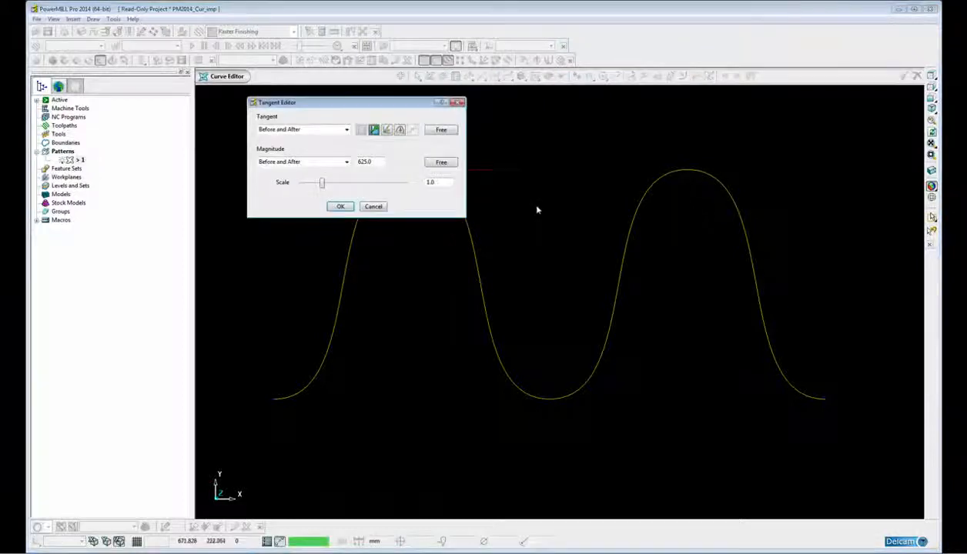
drag(371, 102, 350, 109)
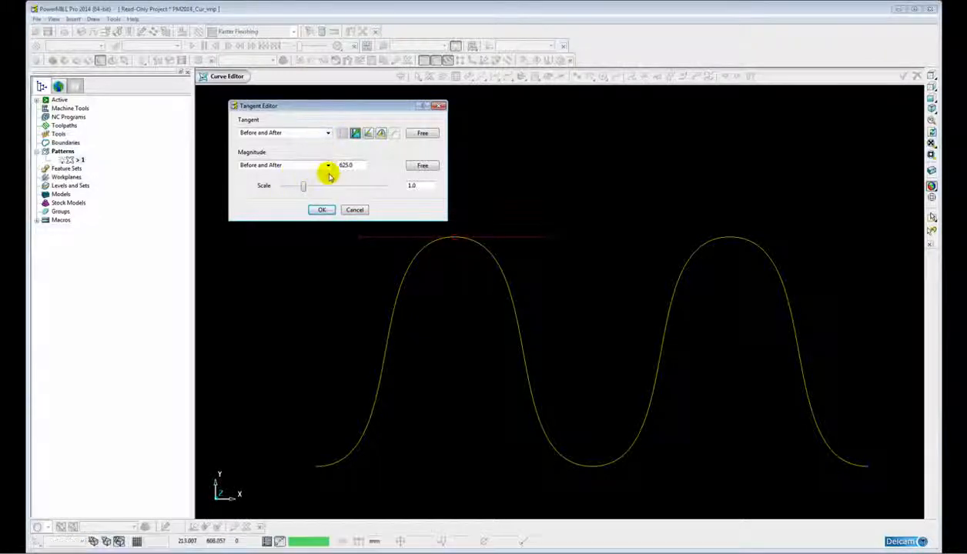
click(329, 165)
click(328, 165)
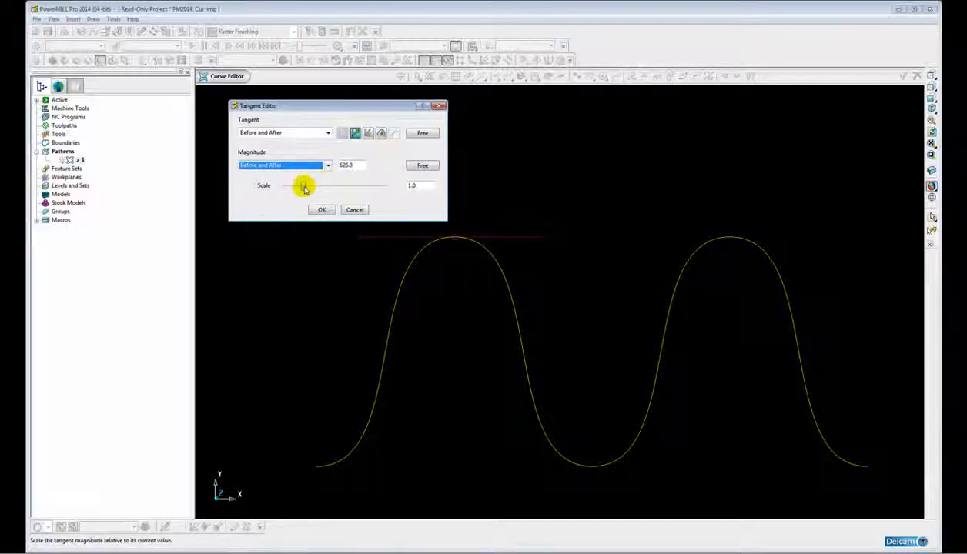
mouse_move(305, 189)
mouse_down()
mouse_move(347, 188)
mouse_move(314, 186)
mouse_up()
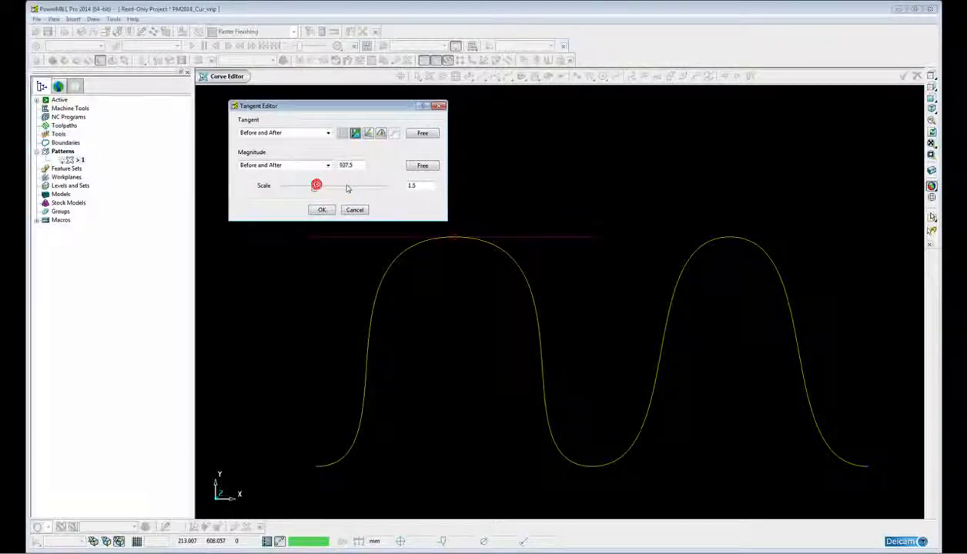
Step: Set the tangent magnitude scale at the first peak to 2 and free the magnitude
double_click(421, 185)
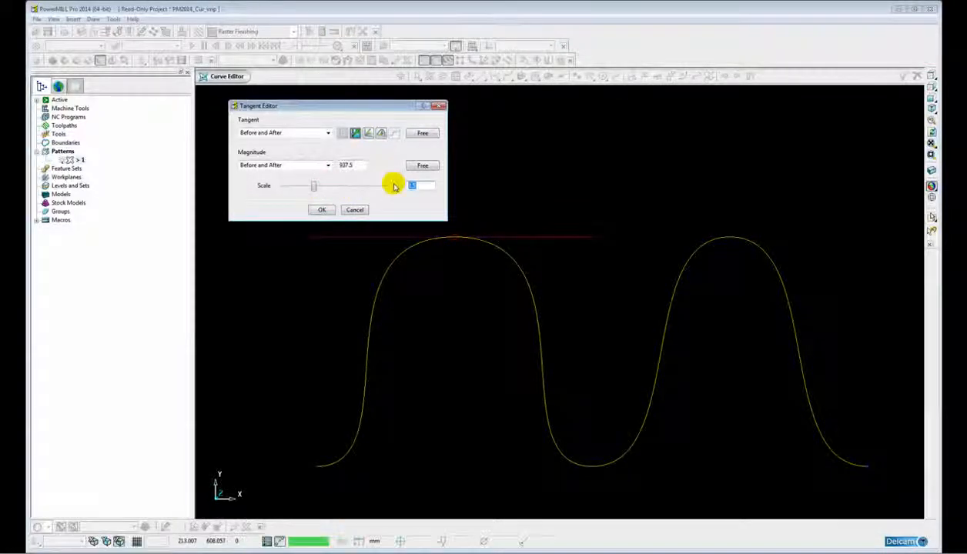
text(2)
key(Return)
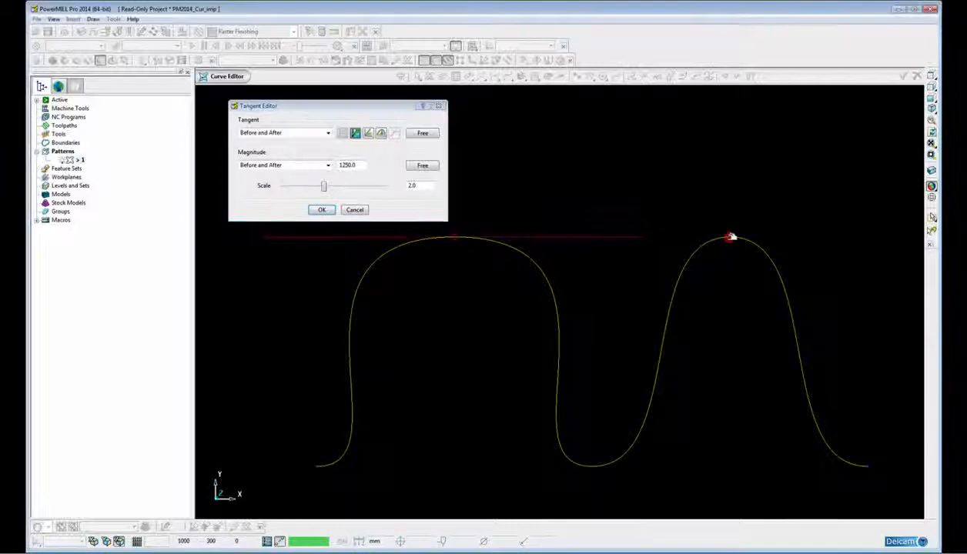
click(421, 166)
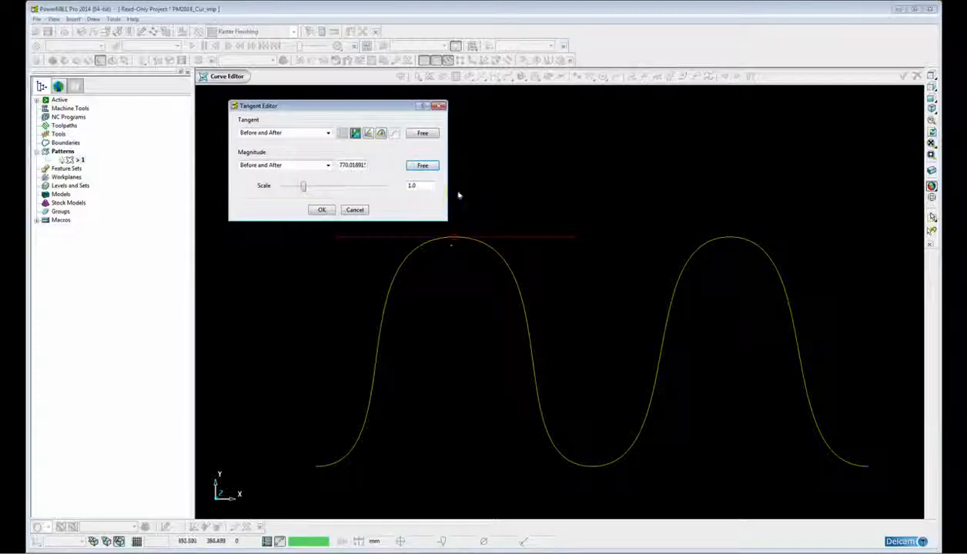
Step: Straighten the spans before and after the first peak and free the tangent direction there
click(355, 133)
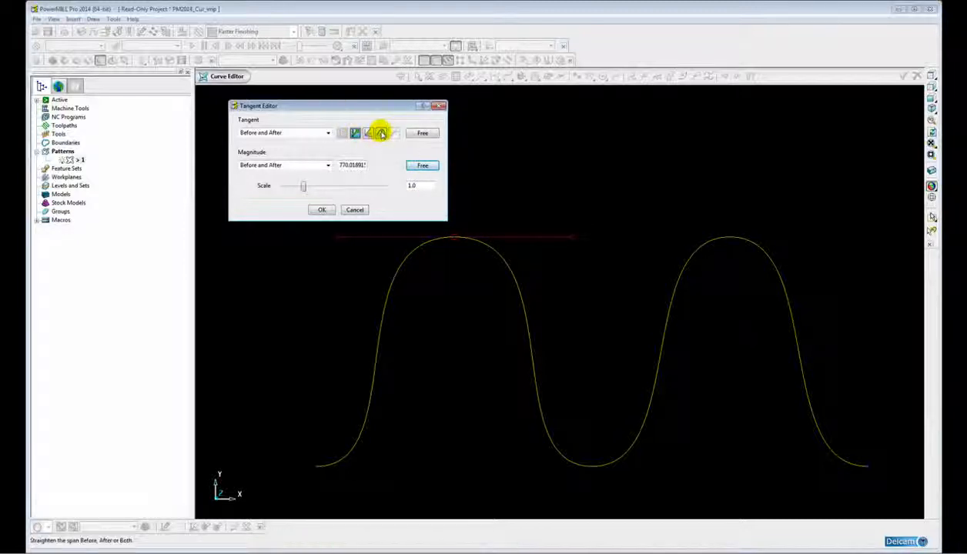
click(381, 133)
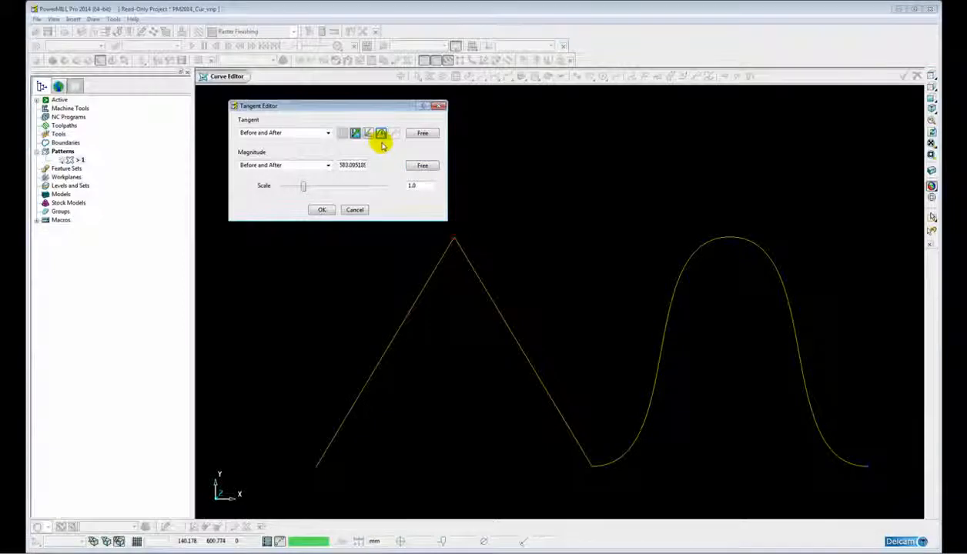
click(415, 133)
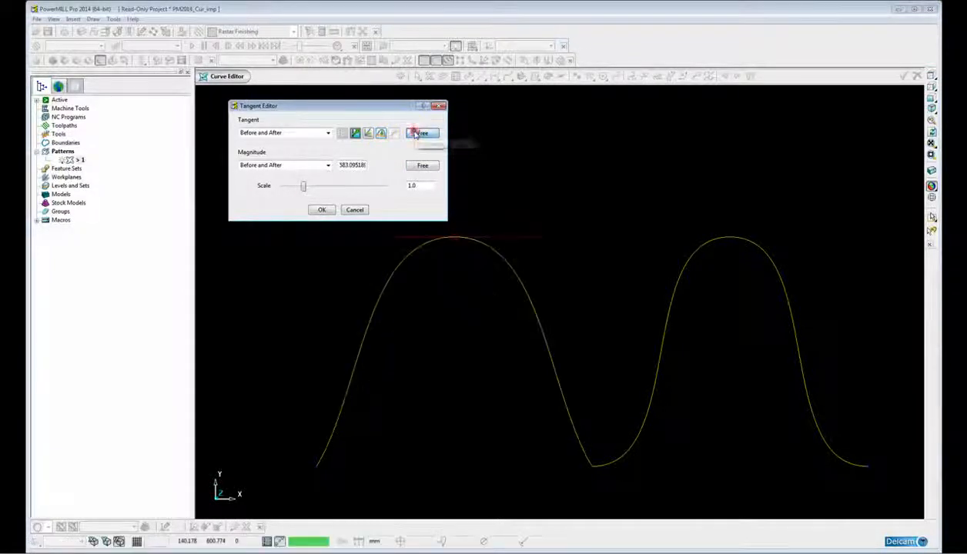
Step: Preview a tangent azimuth of 45 in the World workspace at the first peak and cancel it
click(368, 133)
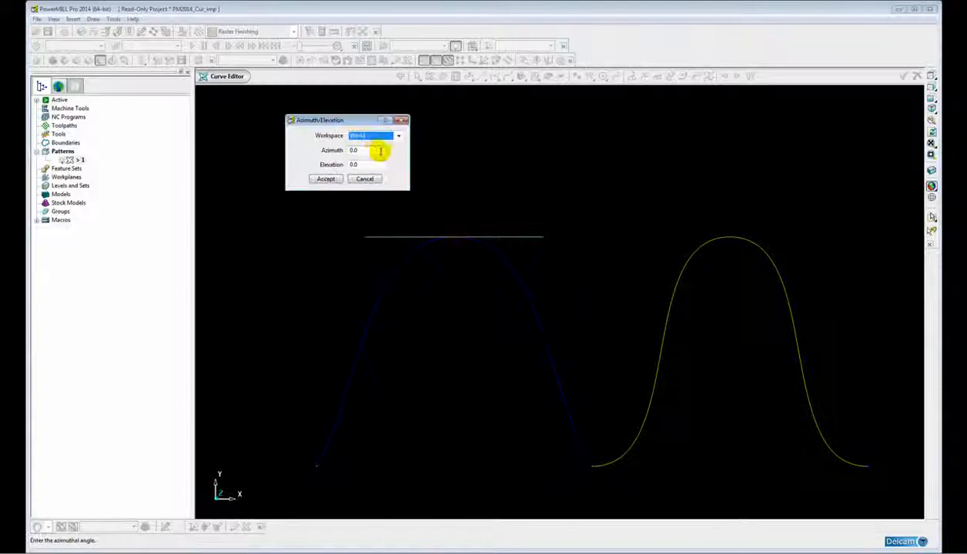
drag(370, 151, 345, 151)
text(45)
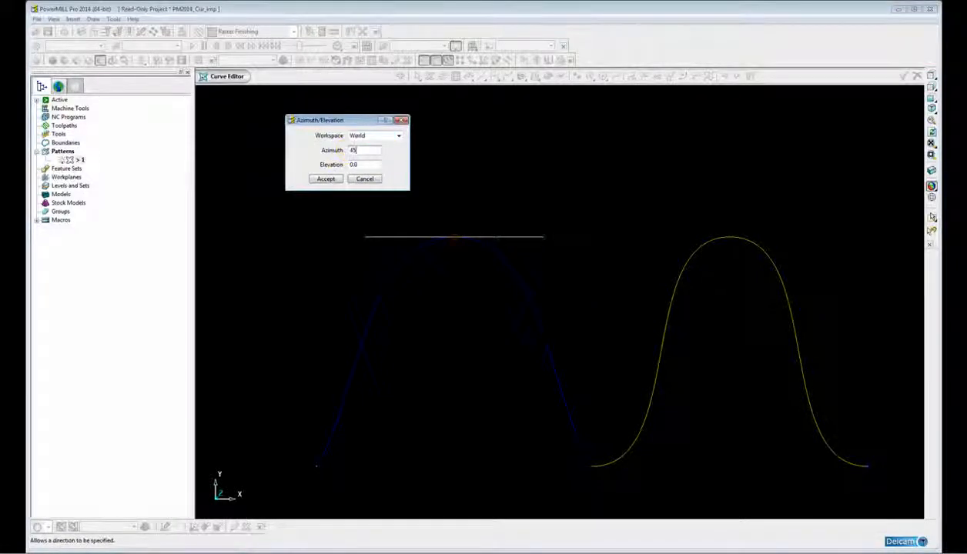
key(Tab)
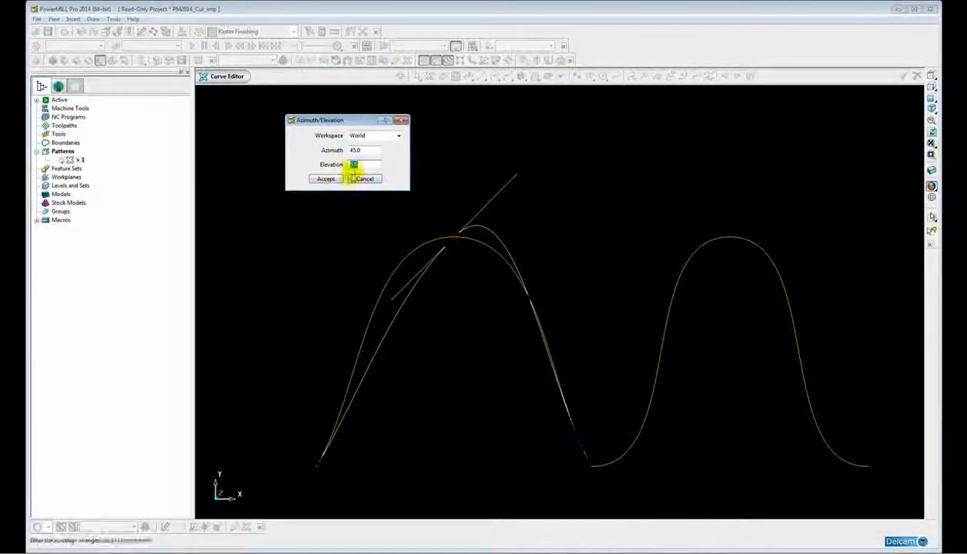
click(368, 165)
click(364, 179)
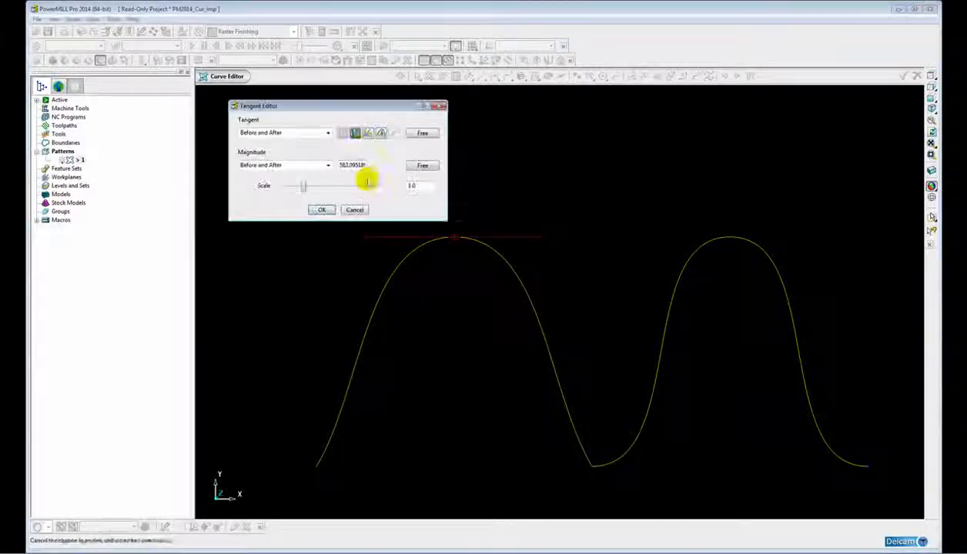
Step: View the tangent's Direction options, cancel them, and discard all Tangent Editor changes at the first peak
click(355, 133)
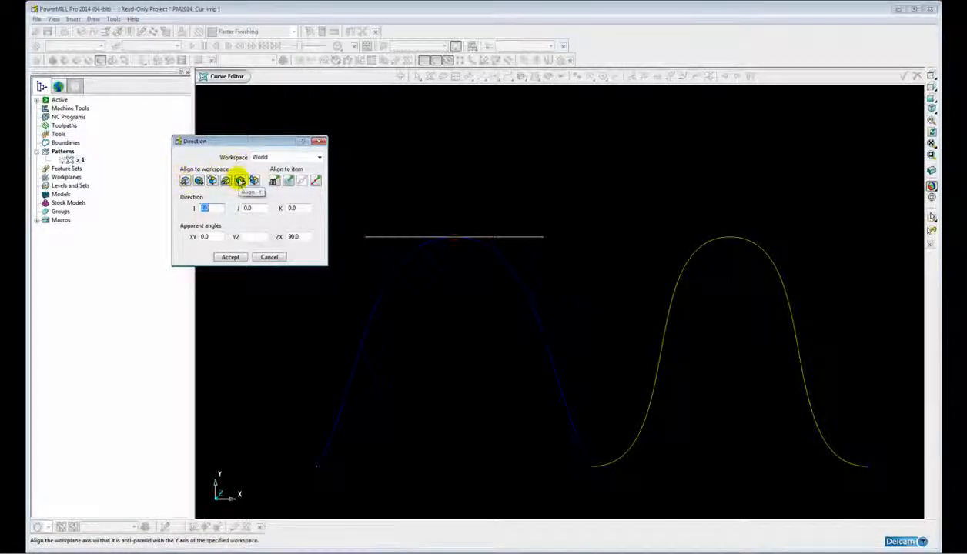
click(269, 257)
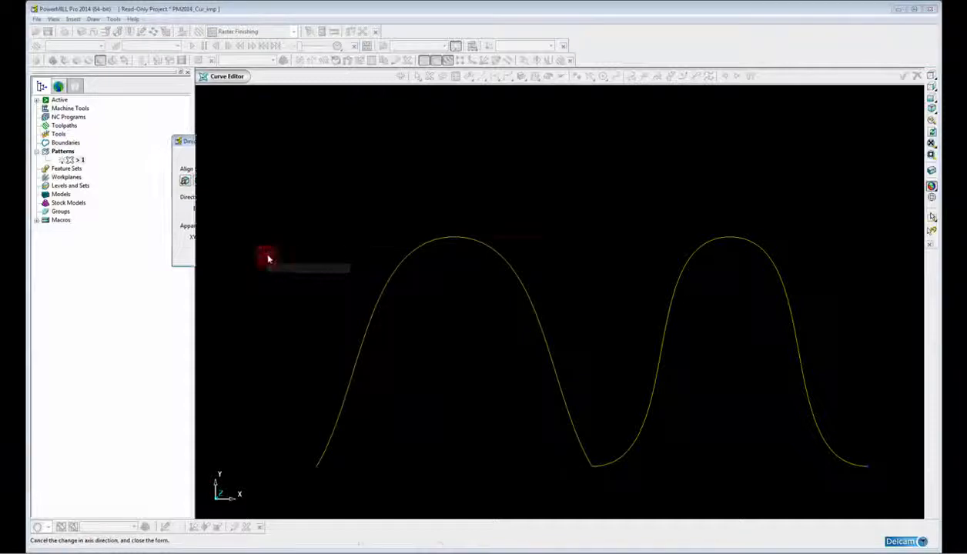
click(352, 211)
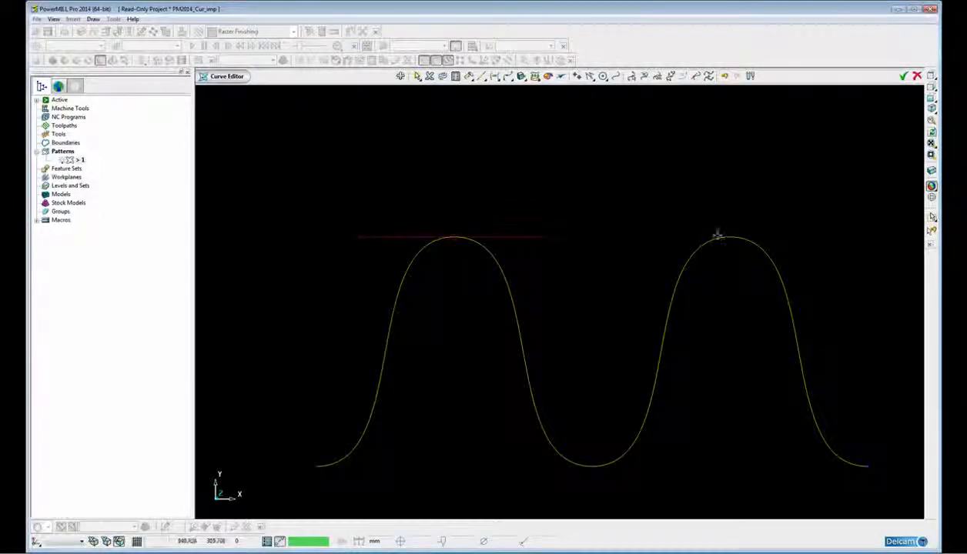
Step: Preview straightened spans before and after the two peaks and middle trough in the Tangent Editor and cancel them
click(731, 237)
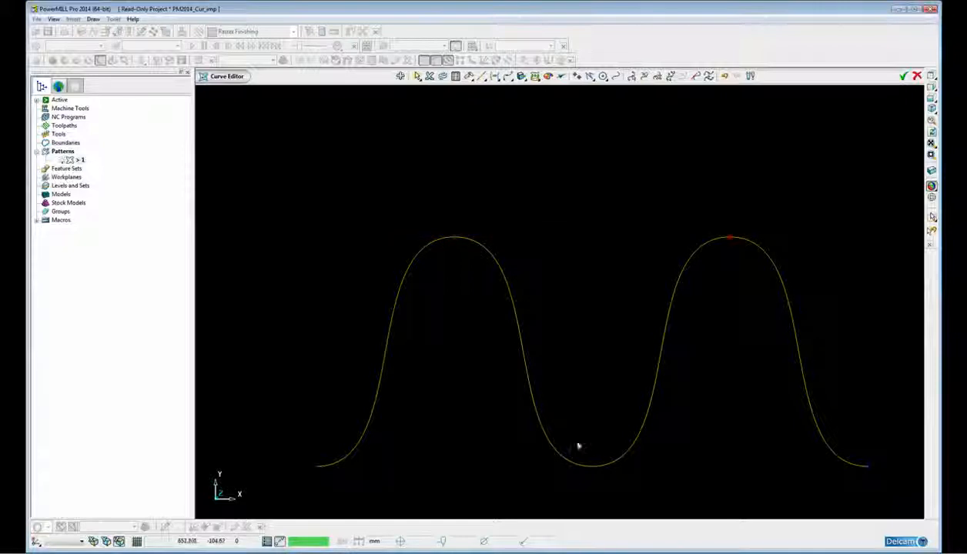
shift+click(593, 464)
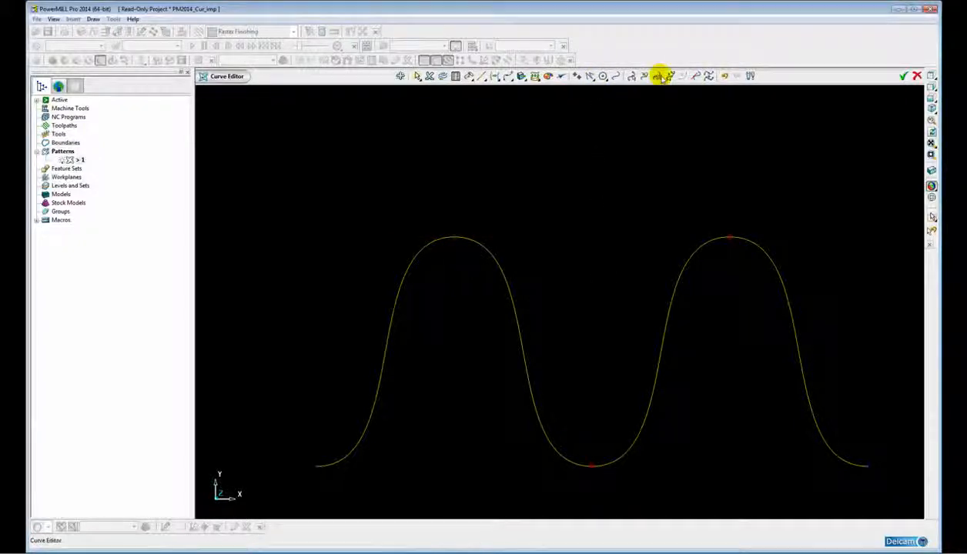
click(695, 77)
click(380, 134)
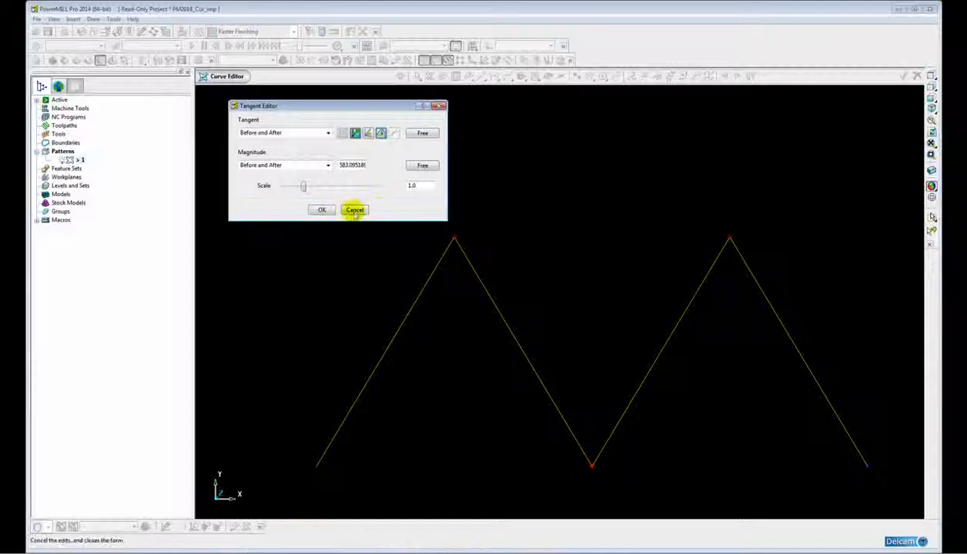
click(354, 210)
Step: Examine the editing options for the closed arc-line curve and try to repoint it
scroll(601, 211, down, 3)
shift+middle_drag(643, 243, 517, 233)
shift+middle_drag(598, 250, 443, 244)
mouse_move(722, 260)
shift+middle_down()
mouse_move(567, 251)
mouse_move(553, 261)
shift+middle_up()
scroll(582, 271, up, 1)
scroll(584, 266, up, 2)
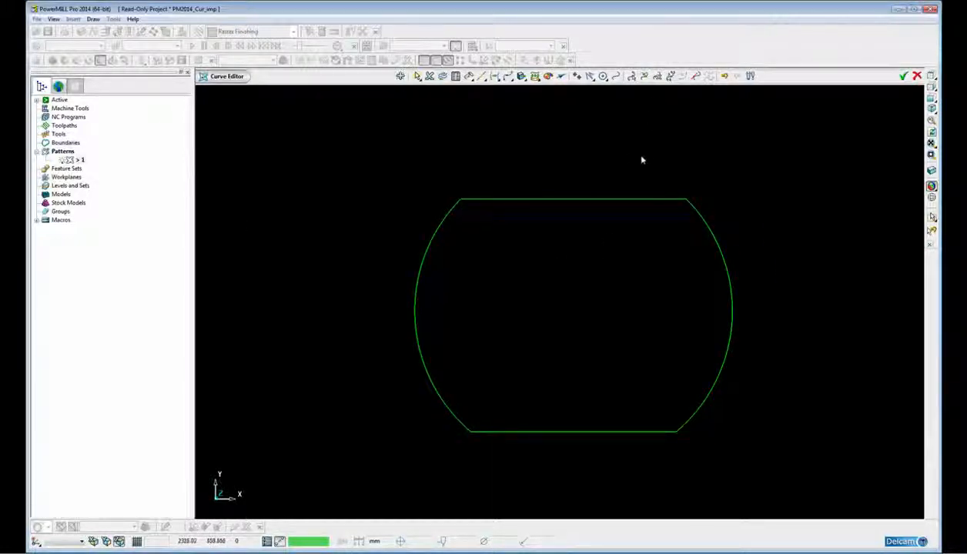
click(635, 199)
right_click(635, 199)
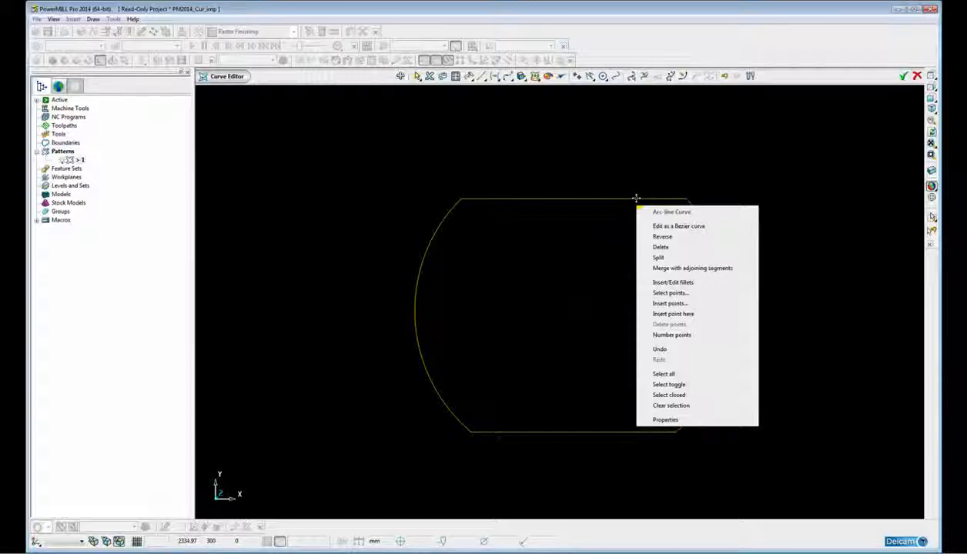
click(696, 127)
click(671, 200)
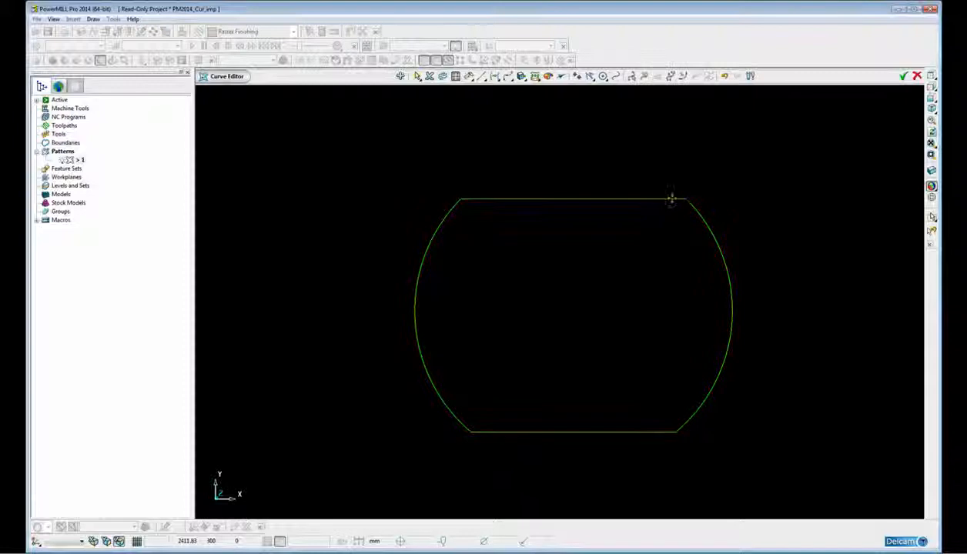
click(709, 77)
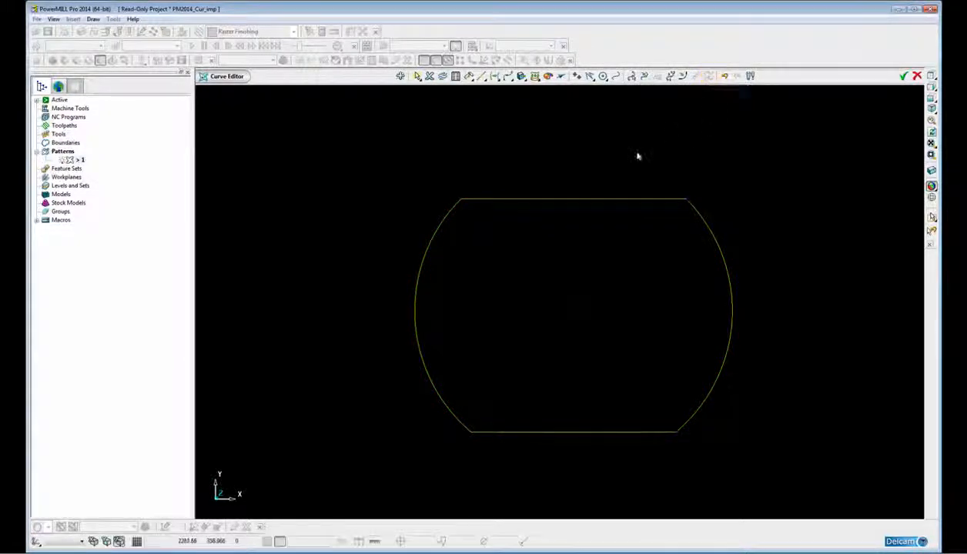
click(600, 167)
Step: Convert the closed arc-line curve to a Bezier curve for editing
click(601, 200)
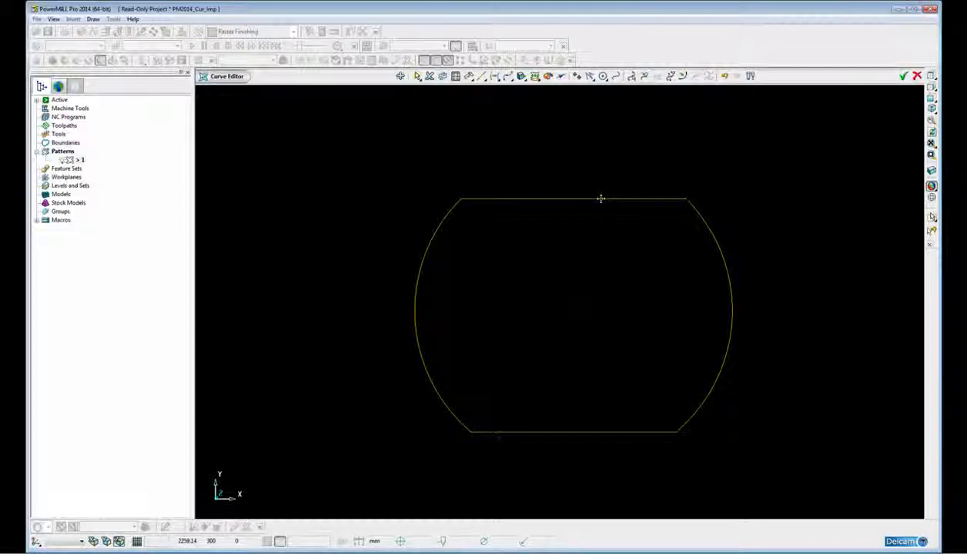
right_click(600, 198)
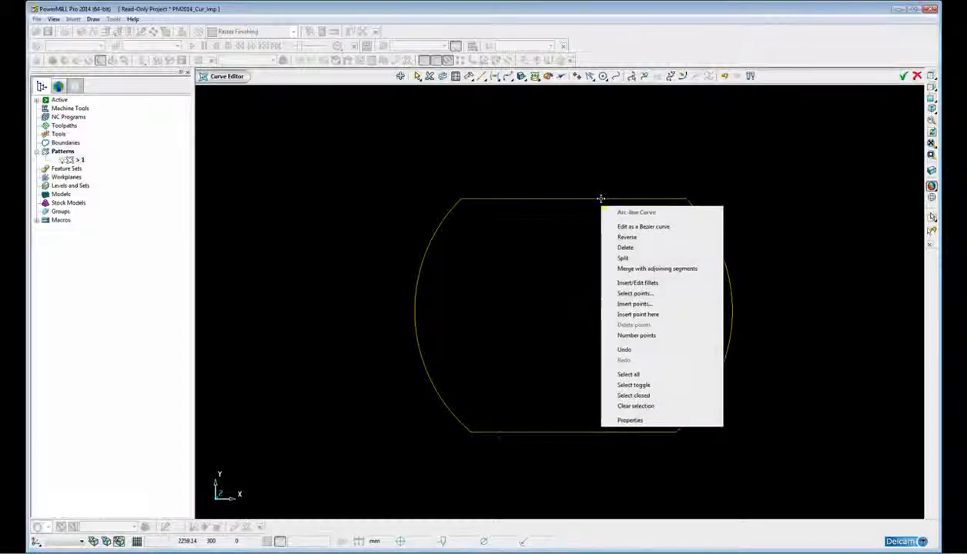
click(645, 227)
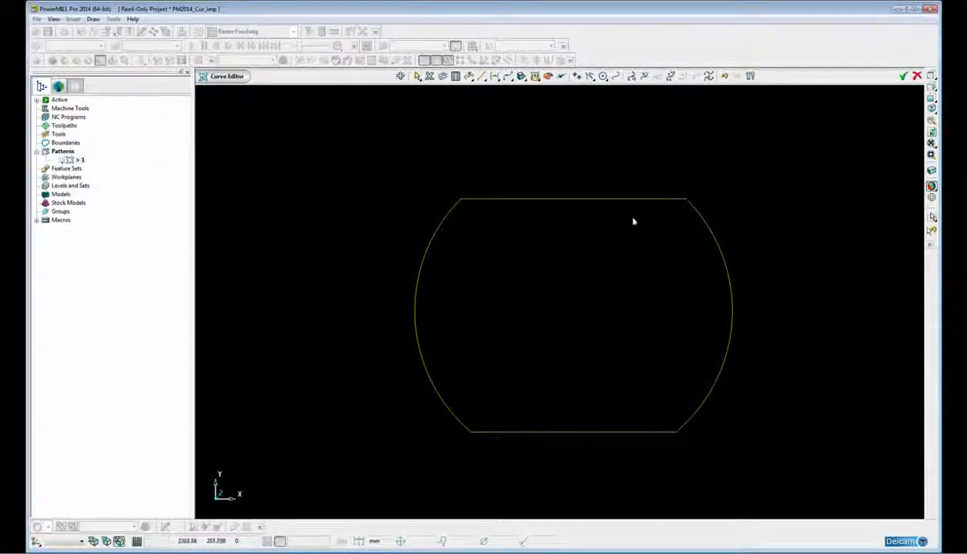
Step: Start repointing the closed Bezier curve and set all its discontinuities as ignored points
click(708, 77)
shift+middle_drag(622, 274, 731, 282)
drag(434, 164, 416, 164)
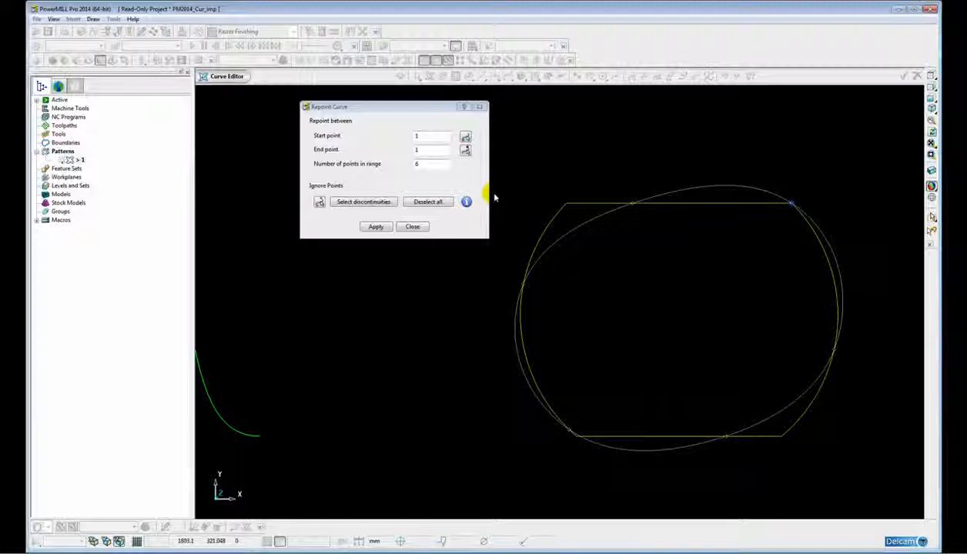
click(347, 203)
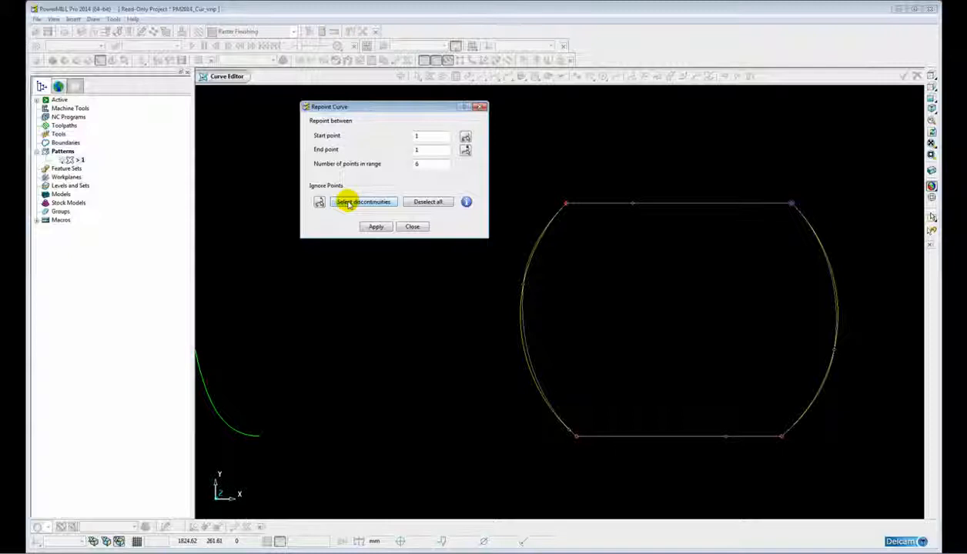
click(347, 204)
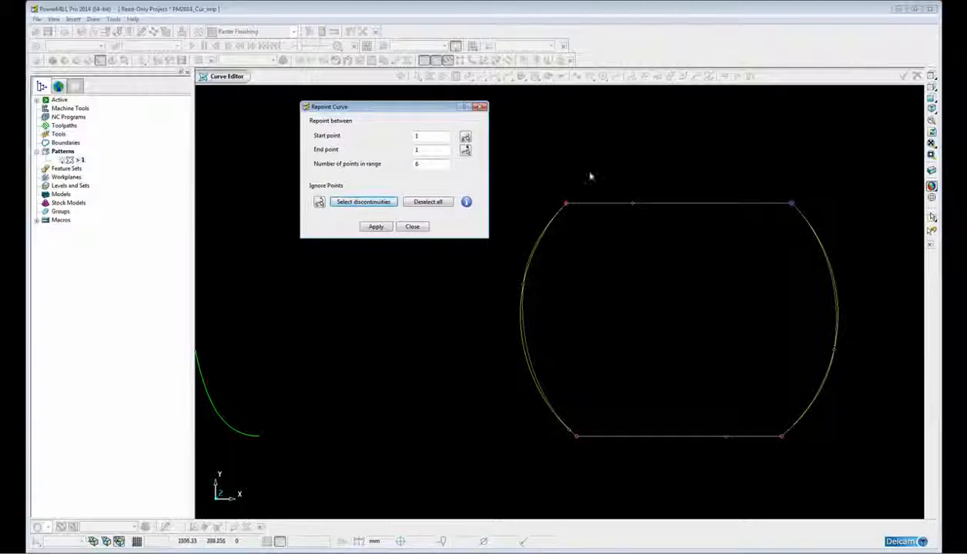
Step: Set the number of points in the closed curve's repoint range to 20
click(430, 166)
double_click(412, 167)
text(20)
key(Tab)
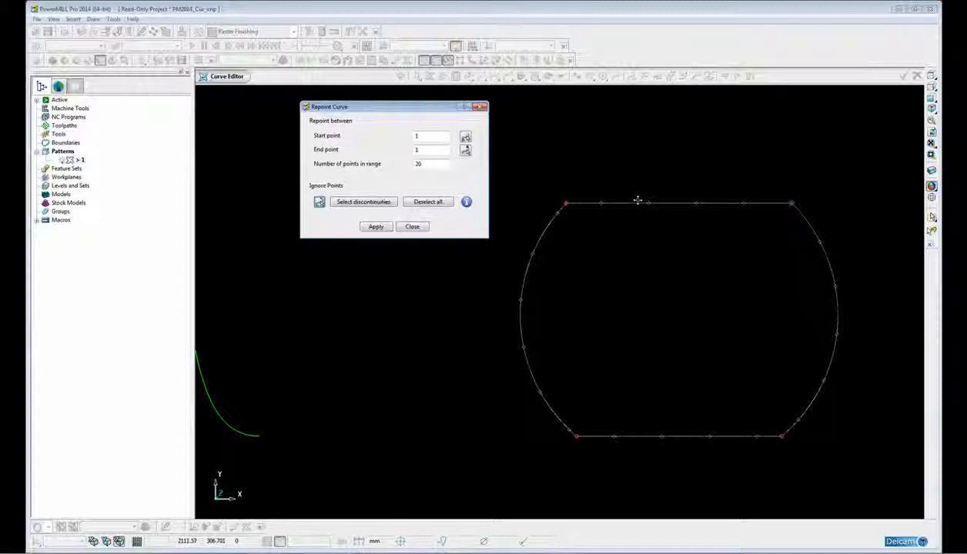
Step: Ignore only the two upper corner points of the closed curve and set the number of points in range to 6
click(422, 202)
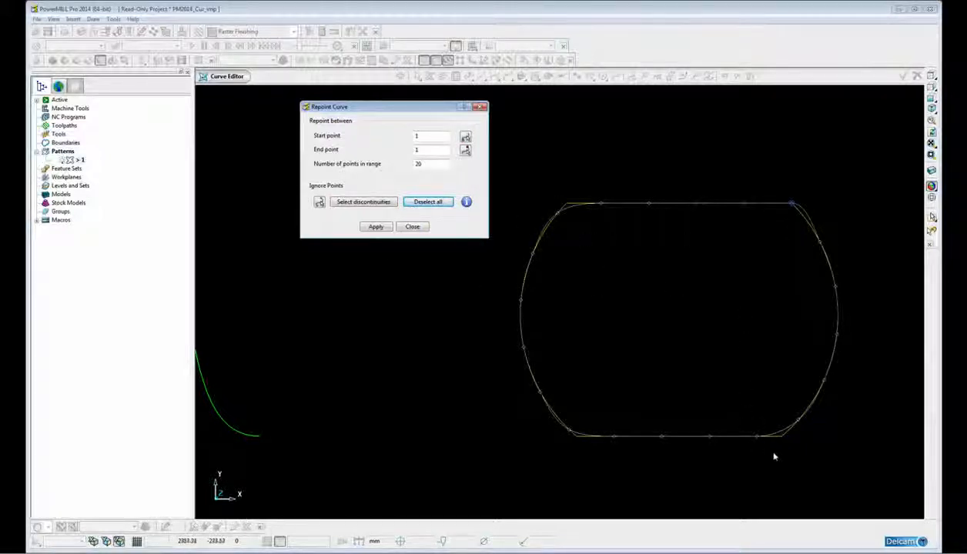
click(319, 203)
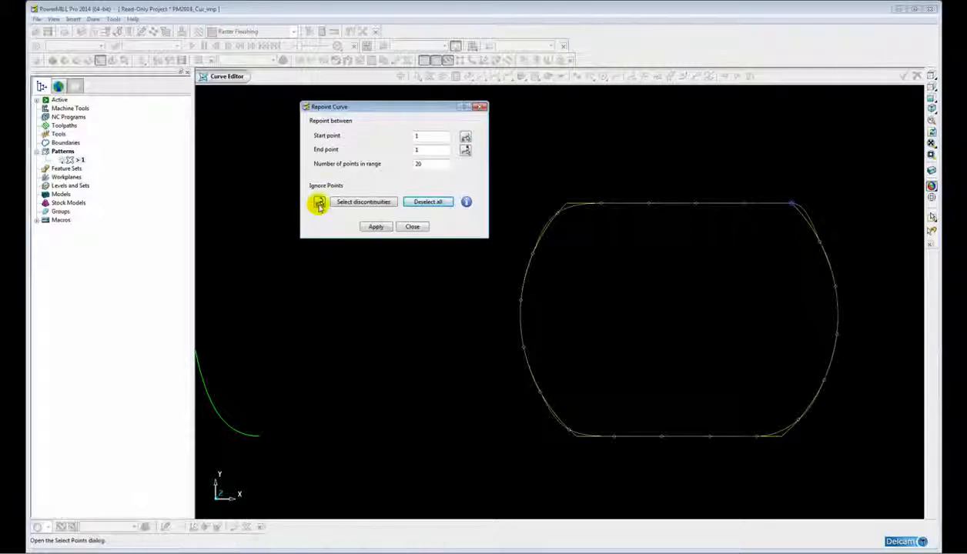
click(567, 204)
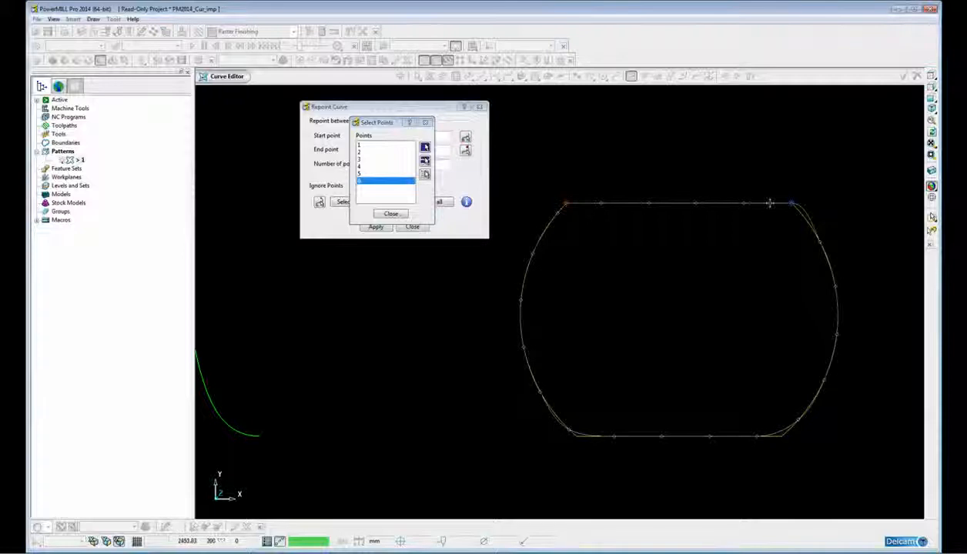
click(792, 204)
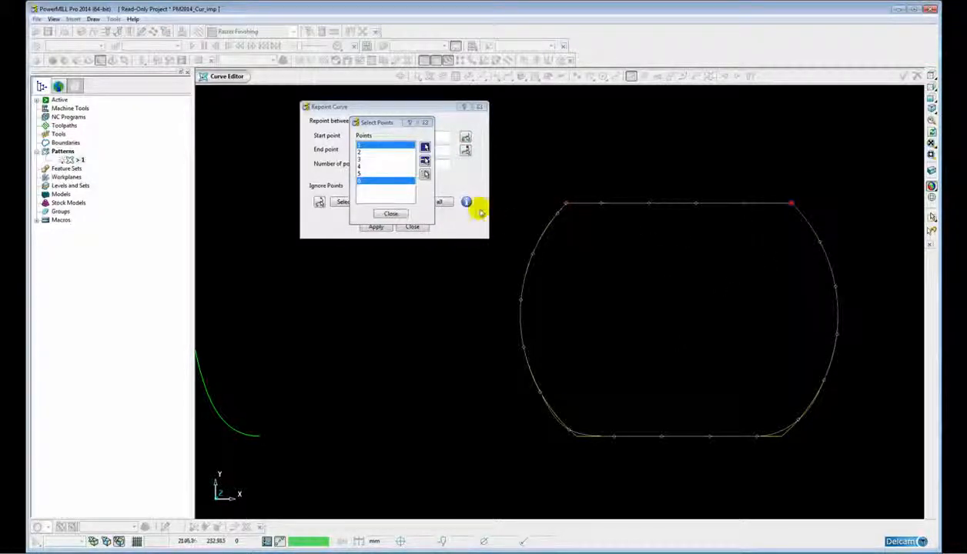
click(391, 216)
click(401, 164)
key(Tab)
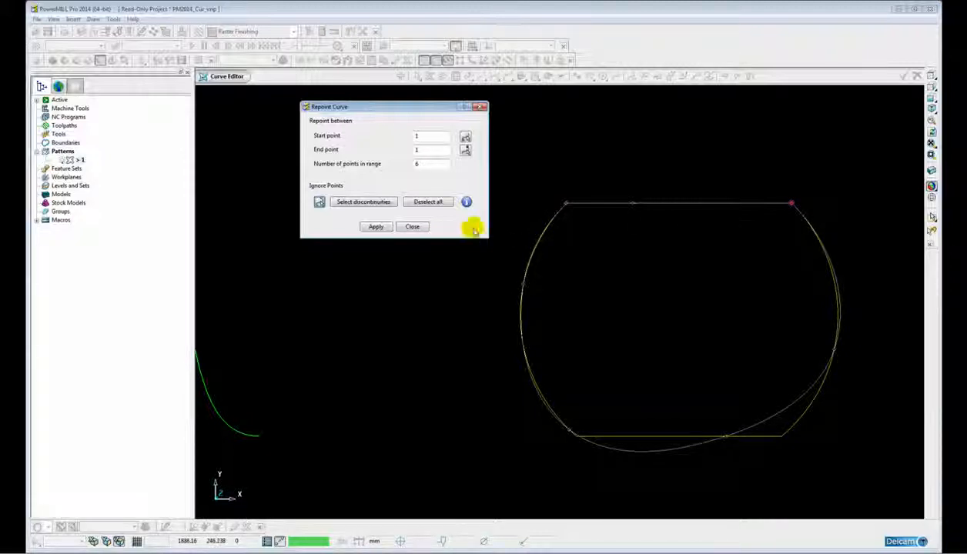
Step: Clear the ignored points and limit the repoint range to the left arc, from start point 4 to end point 6
click(423, 203)
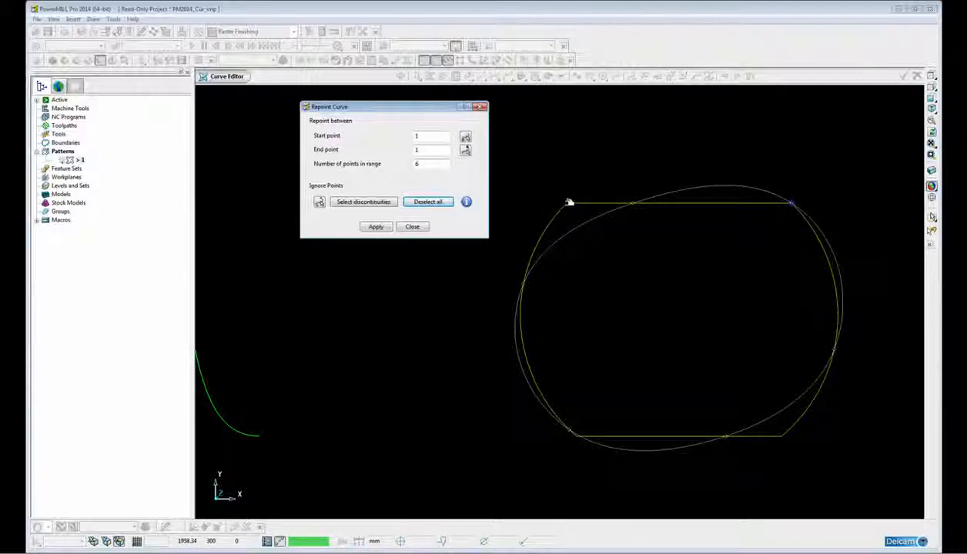
click(465, 150)
click(577, 436)
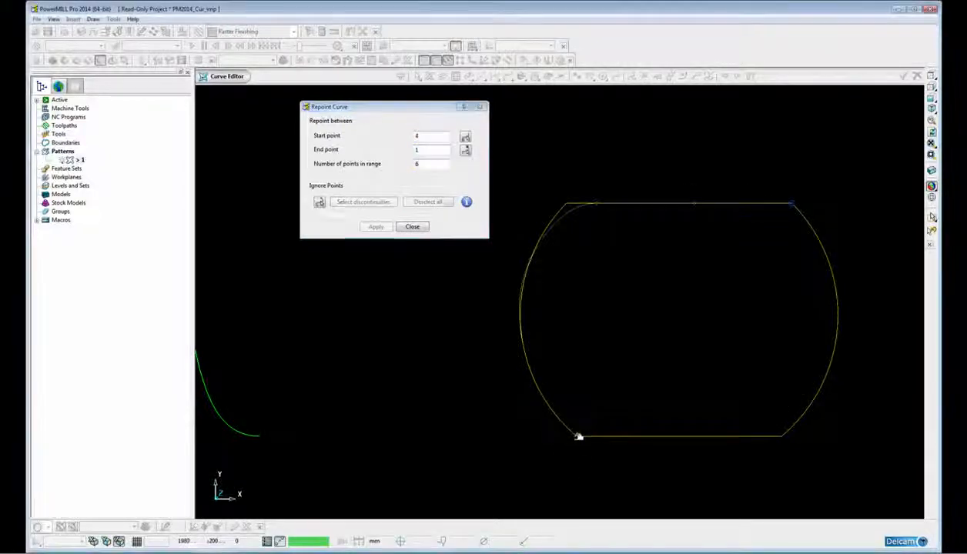
click(465, 149)
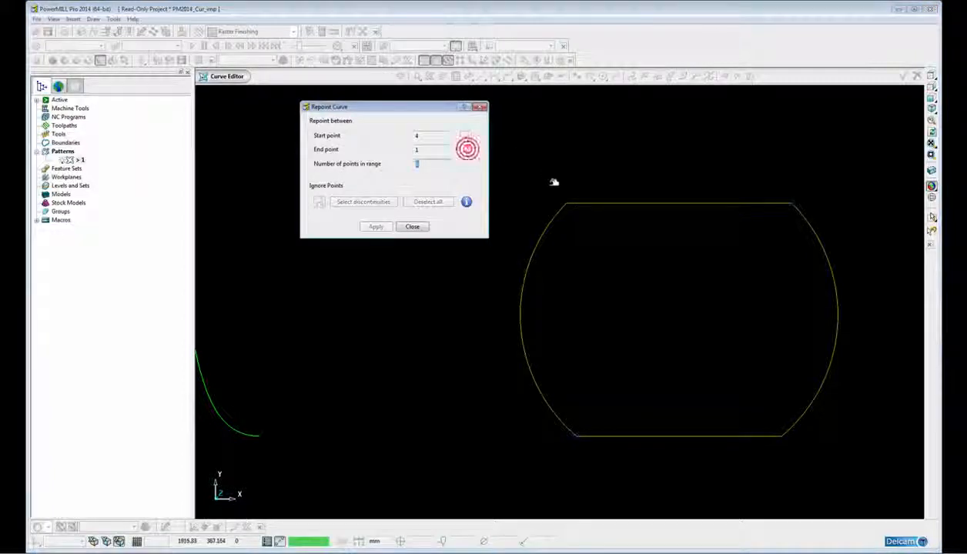
click(570, 203)
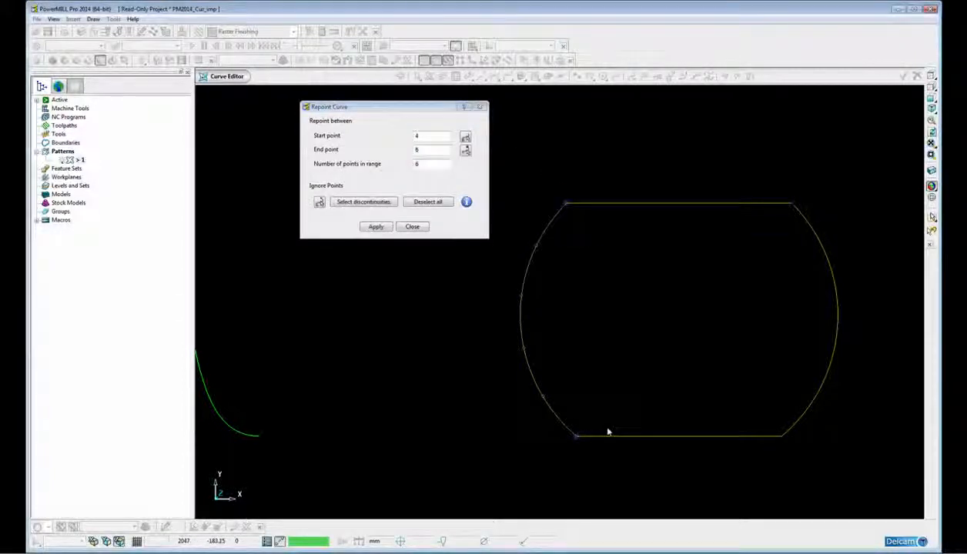
Step: Repoint the left arc with 12 points in range and accept the Curve Editor changes
click(429, 164)
text(12)
key(Tab)
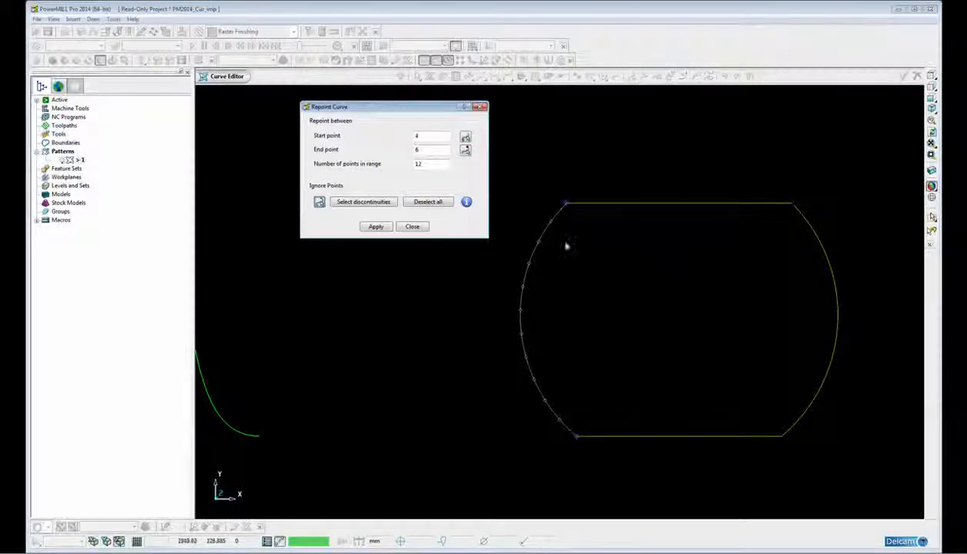
click(374, 227)
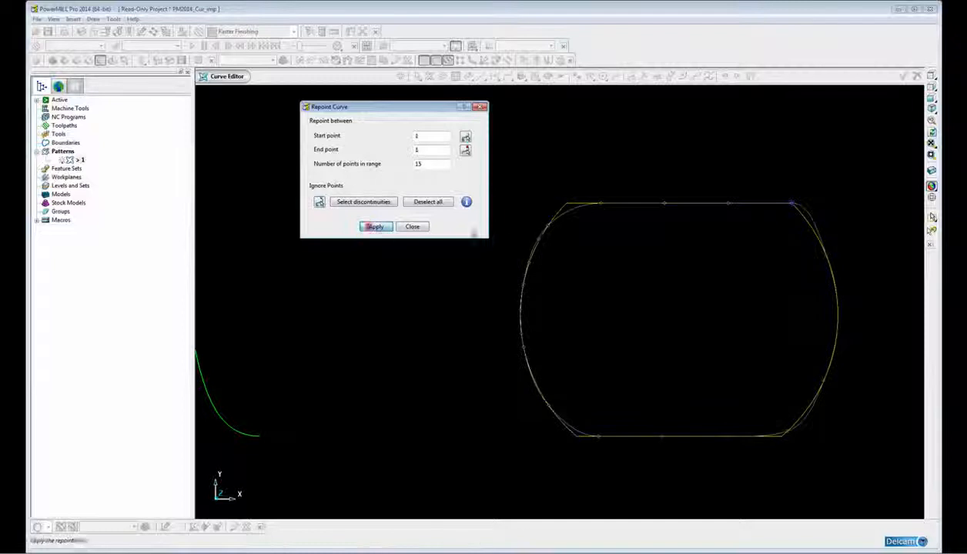
click(411, 227)
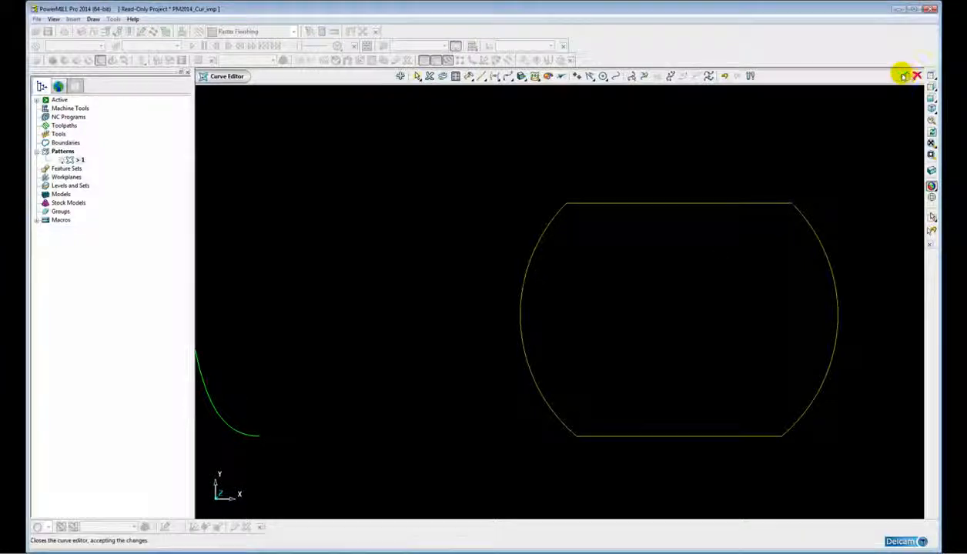
click(903, 75)
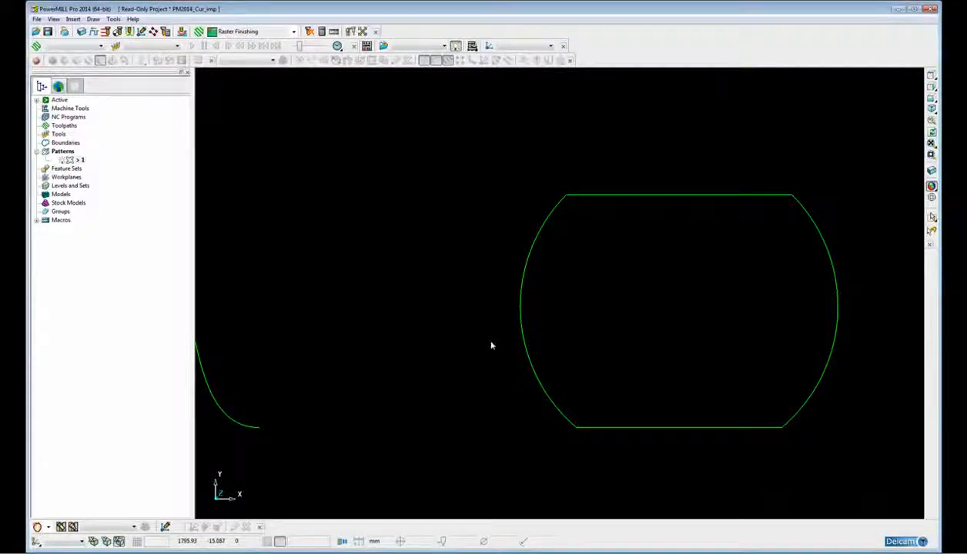